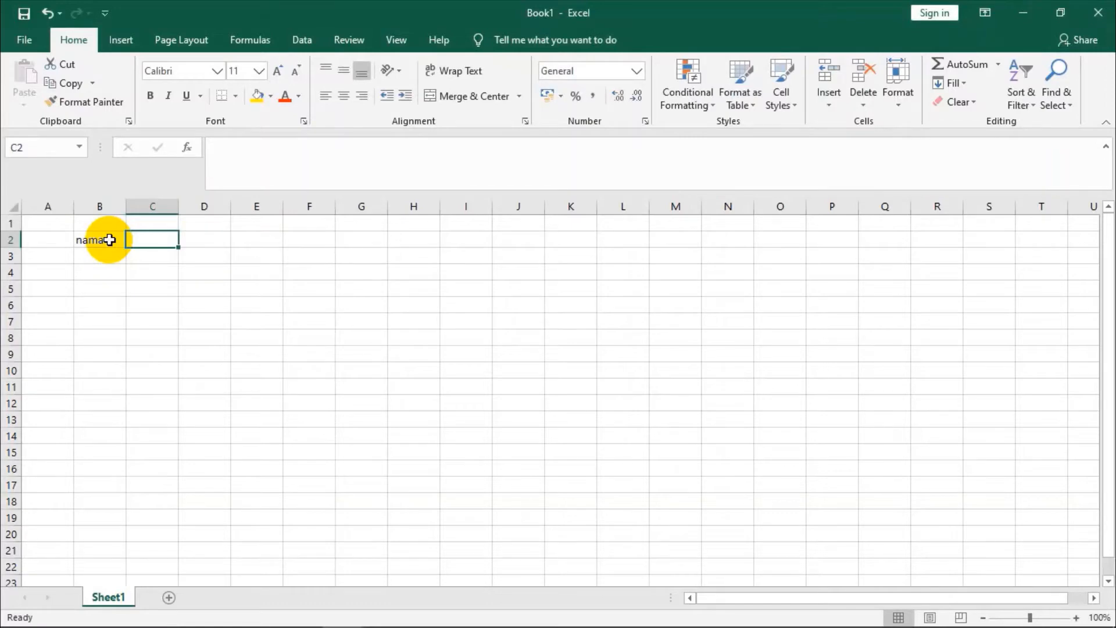
Enter the headers jabatan, jumlah hari kerja, hasil pekerjaan and deskripisi hasil in C2:F2
text(jabatan)
key(Tab)
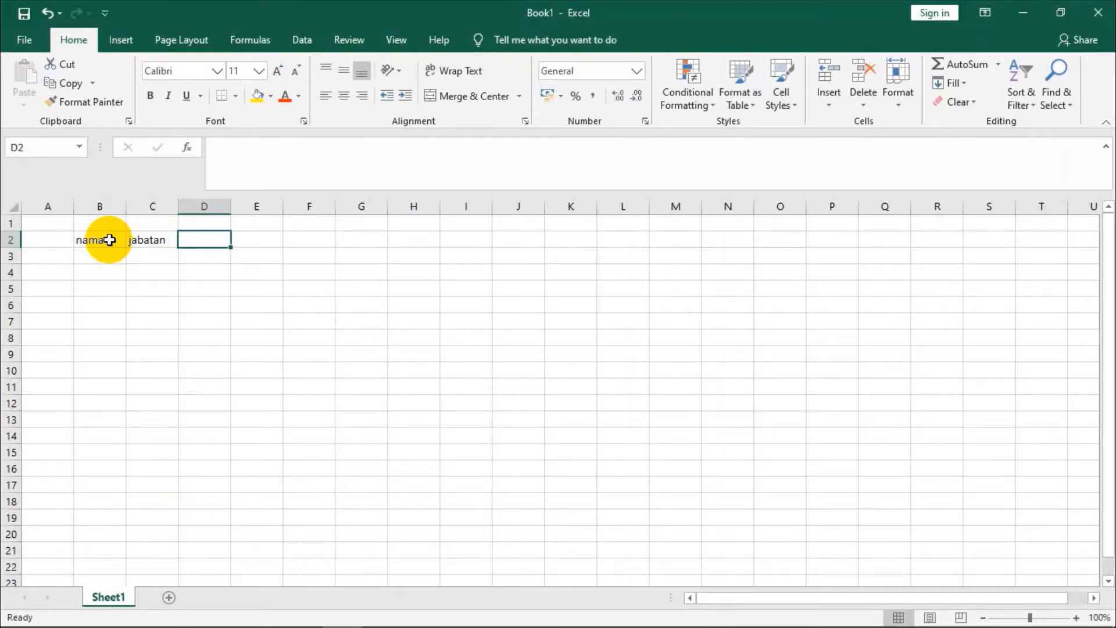
text(jumlah h)
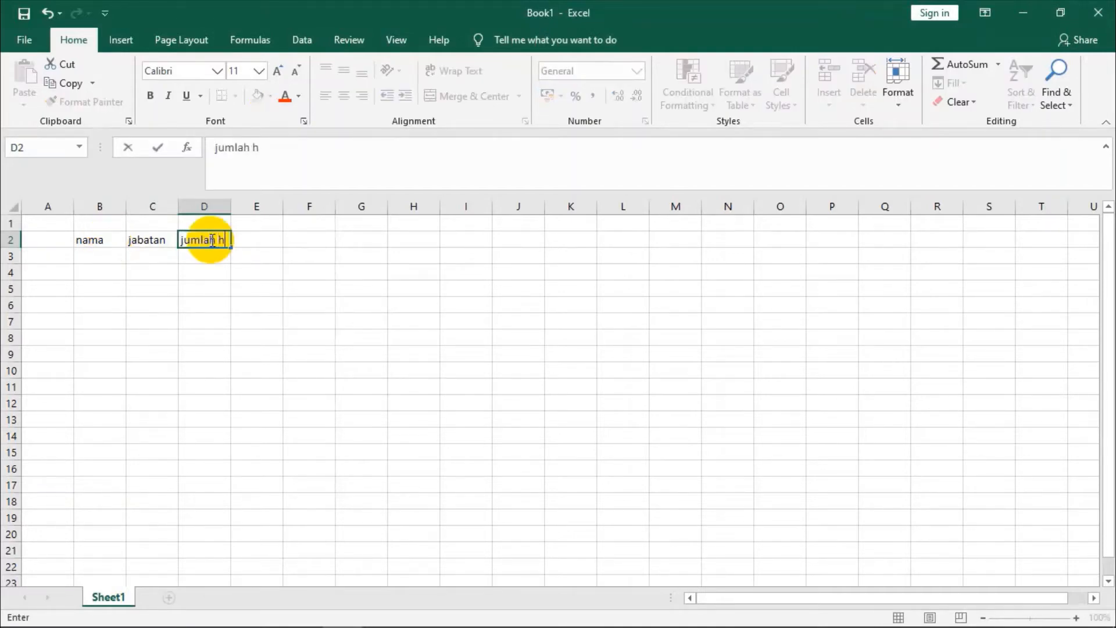
text(ari kerja)
key(Tab)
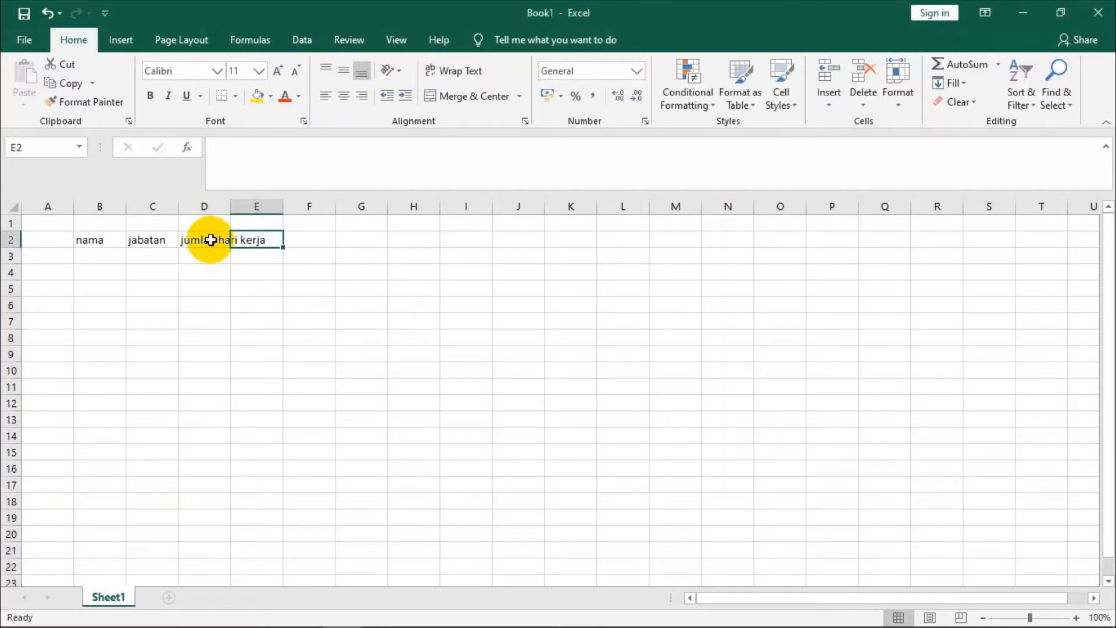
text(hasil pekerjaan)
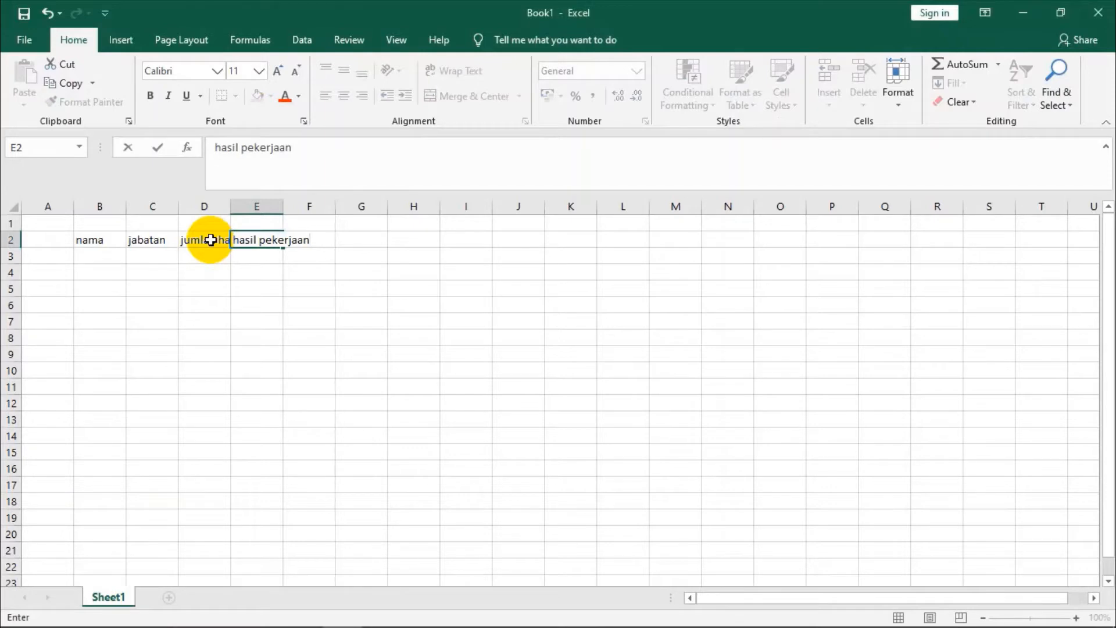
key(Tab)
text(des)
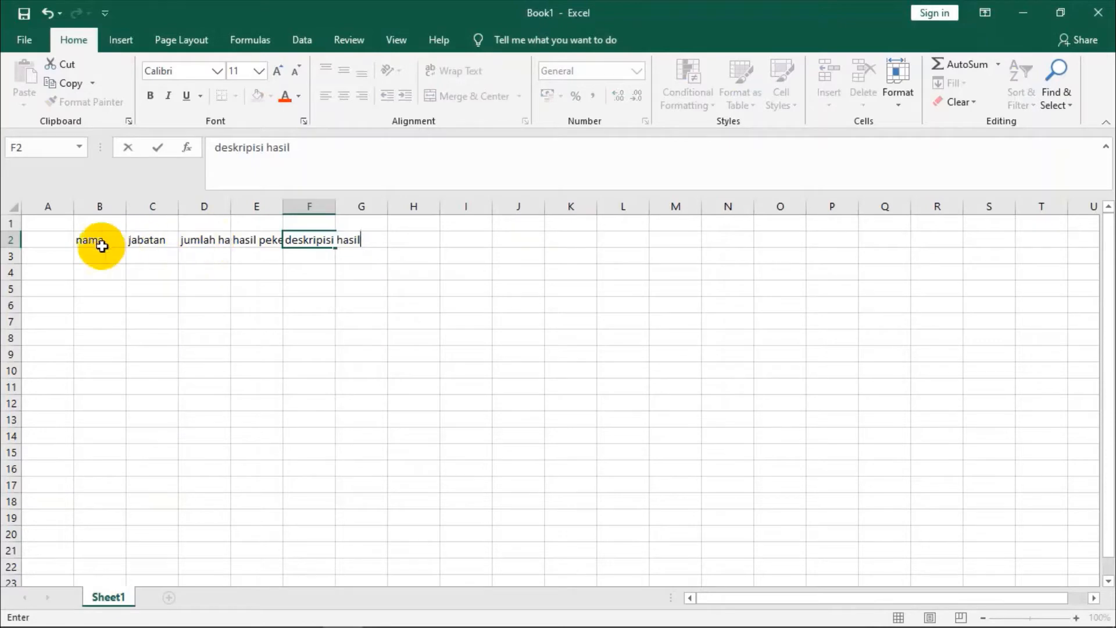
click(149, 242)
Resize columns B through F so each fits its header text
click(215, 241)
click(325, 244)
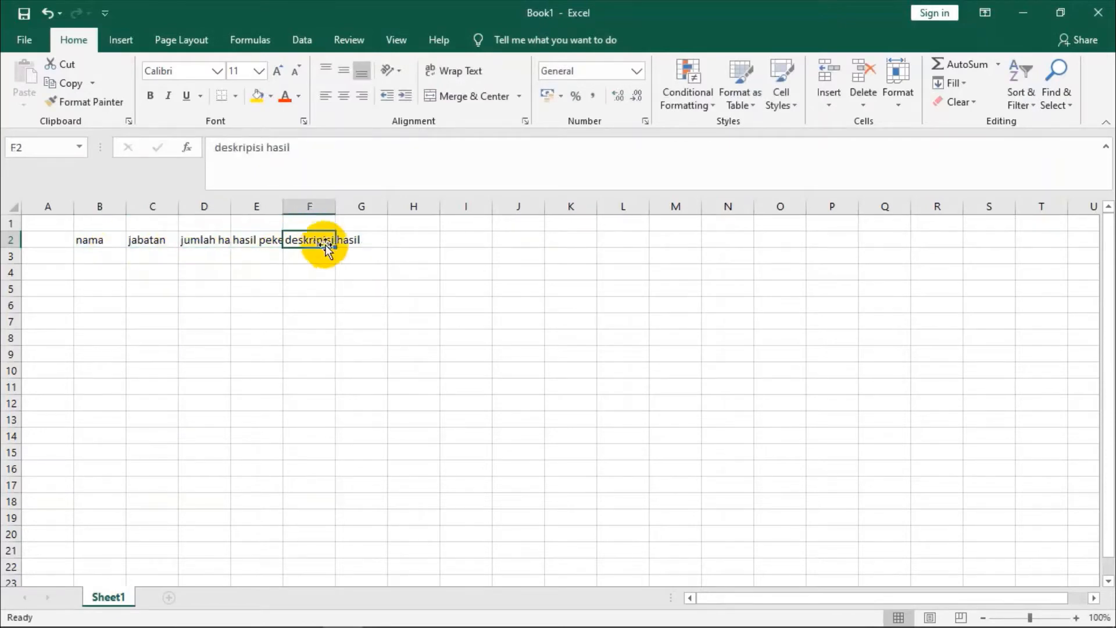
mouse_move(126, 207)
mouse_down()
mouse_move(164, 207)
mouse_move(107, 207)
mouse_up()
click(179, 207)
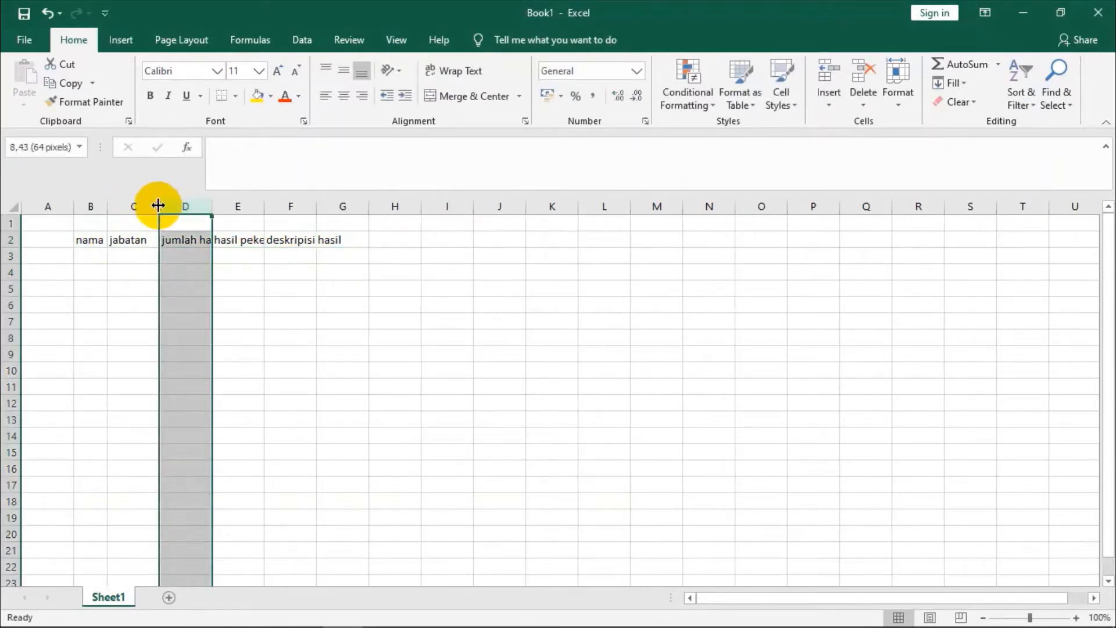
double_click(159, 207)
double_click(203, 206)
double_click(295, 205)
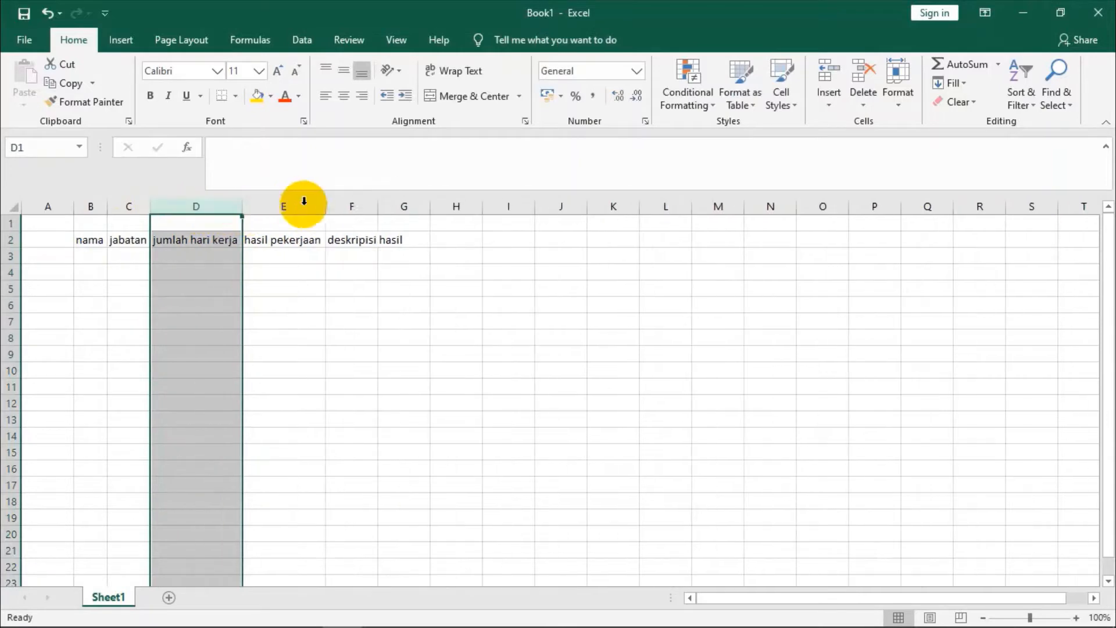
double_click(378, 206)
click(94, 254)
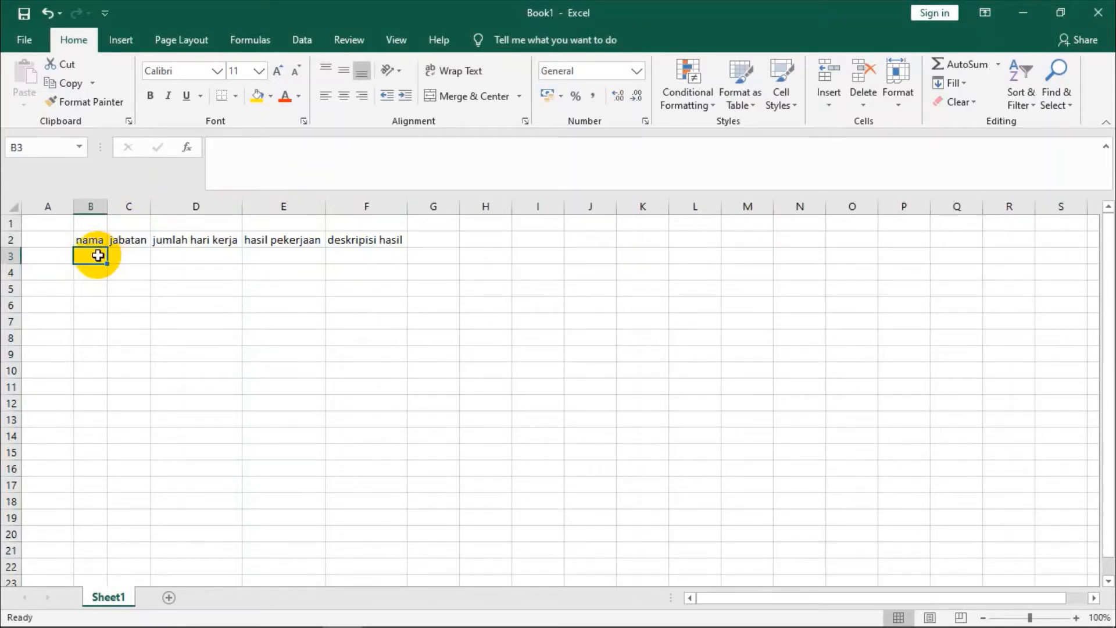
Enter the five employee names in column B and auto-fit that column
text(Ahmad)
key(Return)
text(Bagus)
key(Return)
text(Cecep)
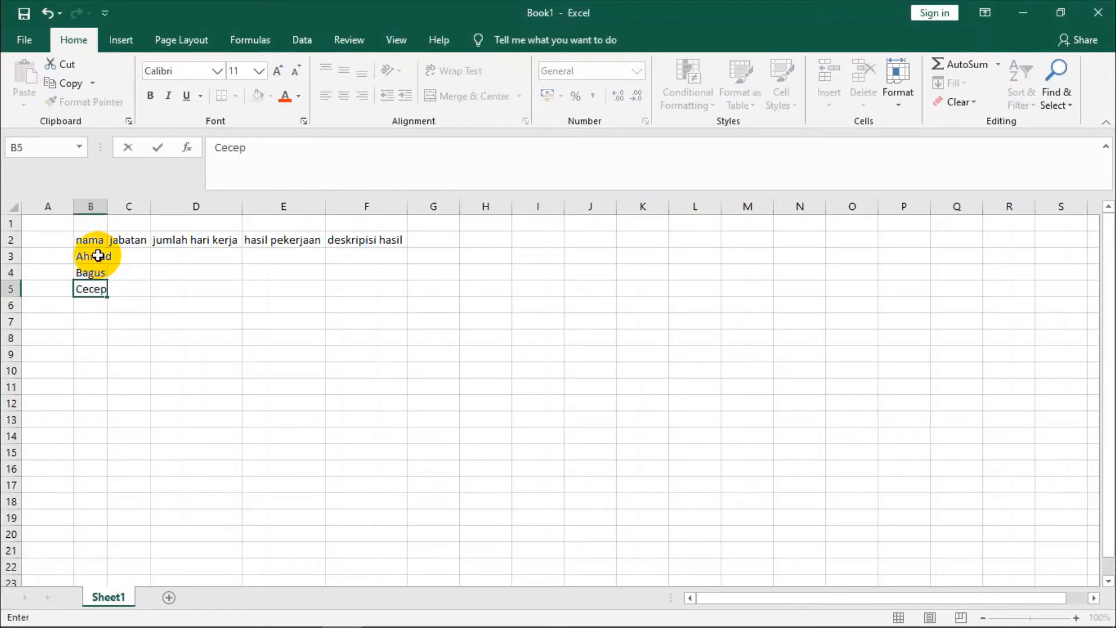
key(Return)
text(Deden Ervin)
key(Tab)
double_click(107, 206)
click(148, 253)
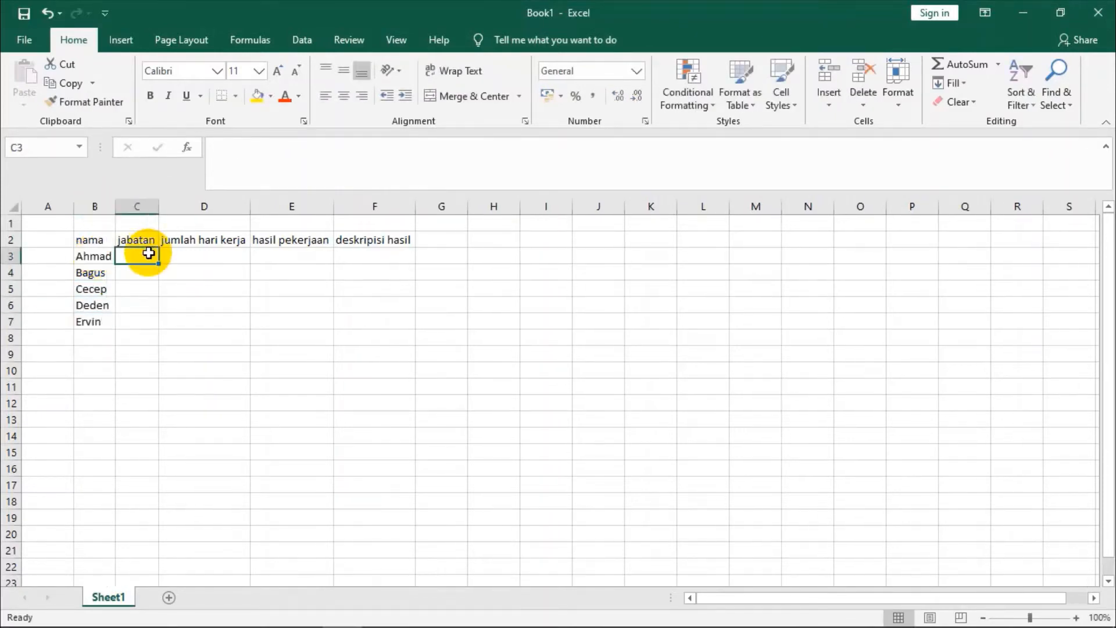
Fill positions Kepala/Anggota, working days 21–23, and status selesai or sedang proses in C3:E7
text(Kepala Anggota Ang Anggota Anggota 21 22 23 21 22 )
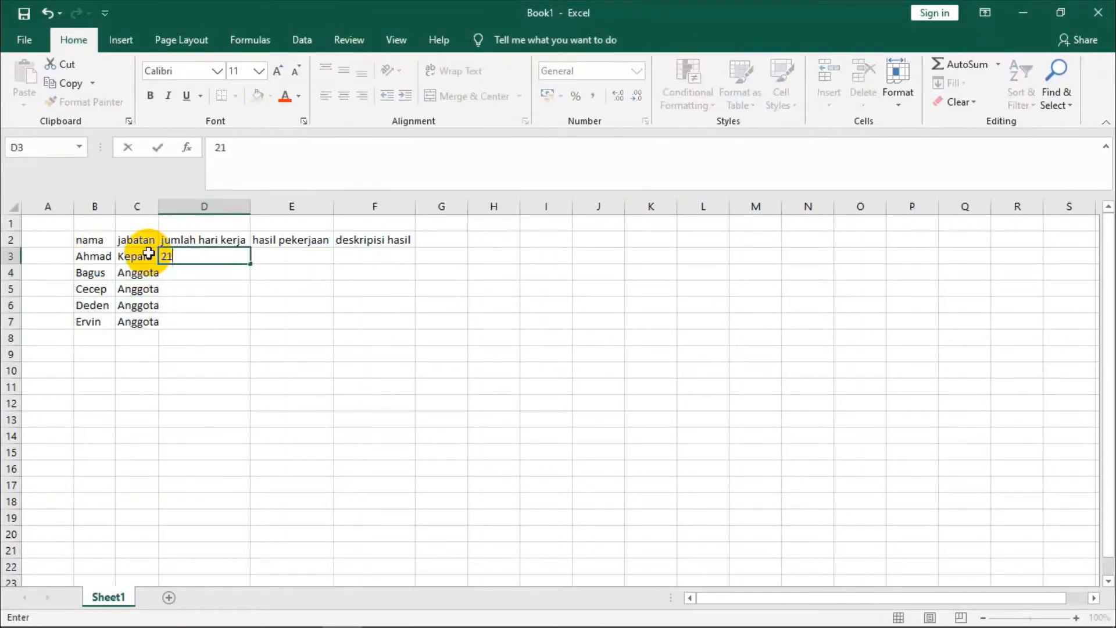
text(Selesai)
key(Return)
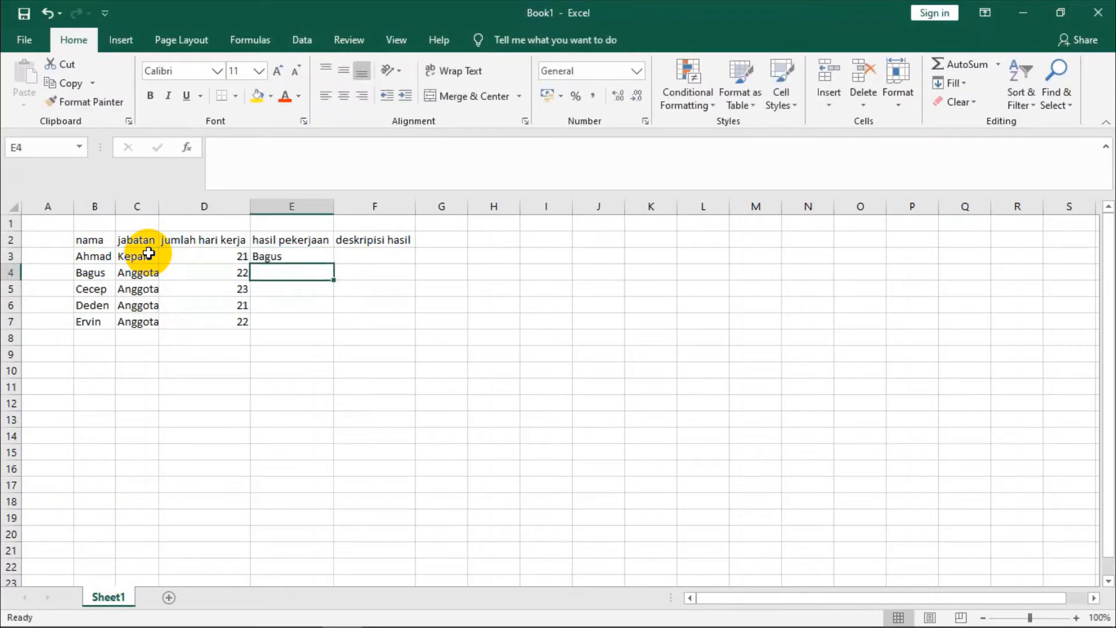
text(sele)
key(Return)
text(selesai)
key(Return)
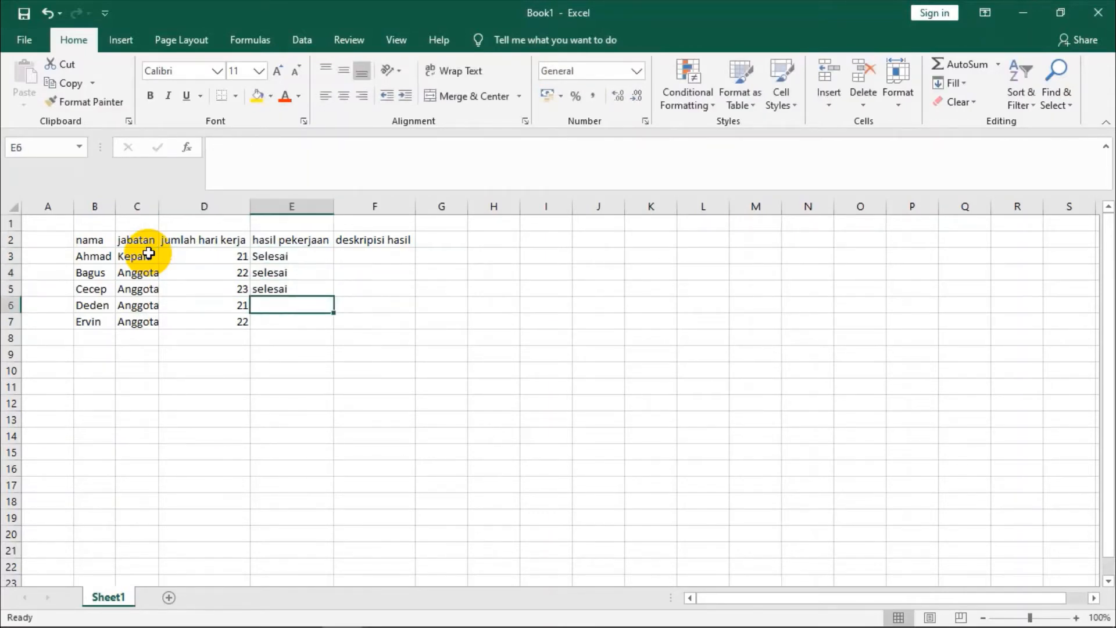
text(belum selesai)
key(Return)
key(Up)
text(sedang proses)
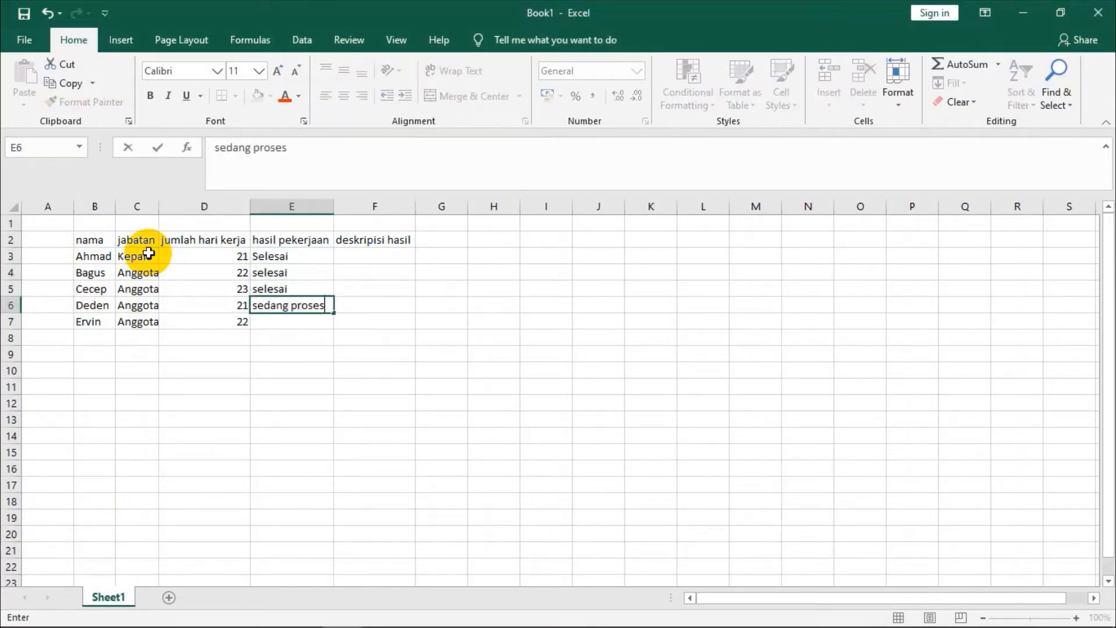
key(Return)
text(sedang proses)
key(Right)
key(Up)
key(Up)
key(Up)
key(Up)
Enter 'pekerjaan sudah 100 %' in F3 and copy it into F4 and F5
text(pekerjaan sudah 100)
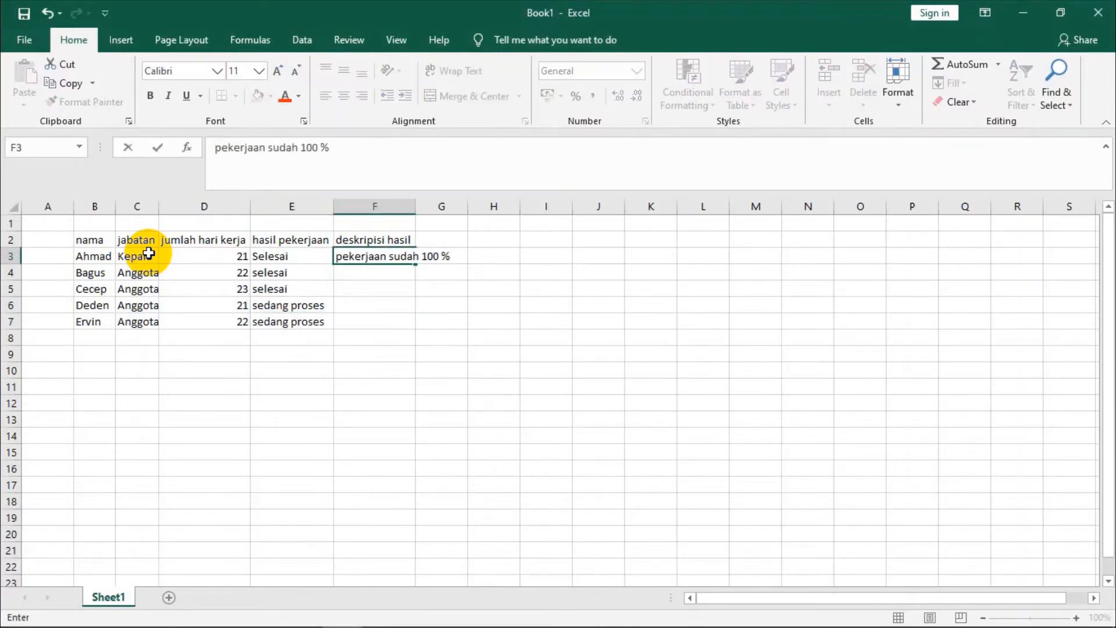
text( %)
key(ctrl+Return)
key(ctrl+c)
key(ctrl+Down)
key(ctrl+Home)
click(388, 271)
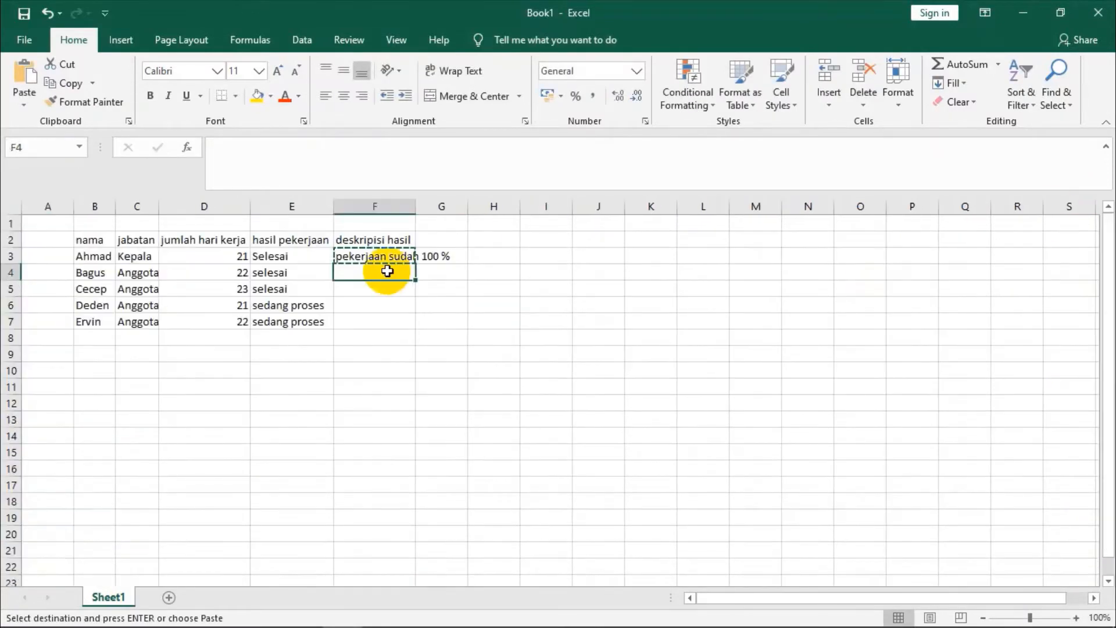
key(ctrl+v)
click(374, 294)
key(ctrl+v)
click(369, 311)
Enter 'pekerjaan baru mencapai 75%' for F6 and F7, then auto-fit column F
key(ctrl+v)
text(pekerjaan baru mencap)
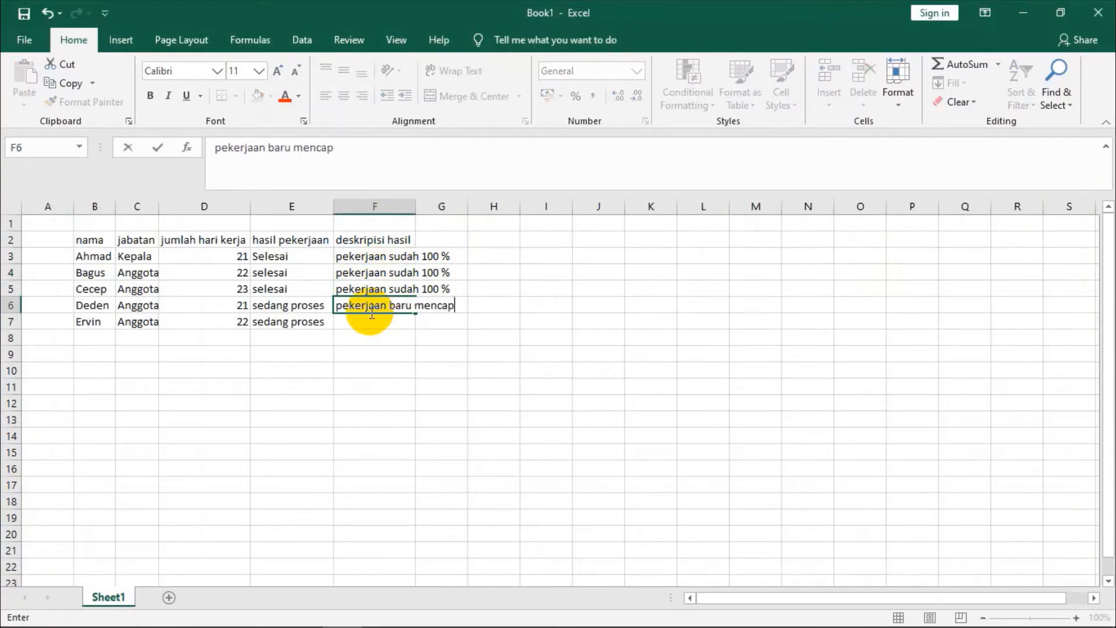
text(ai 75%)
key(ctrl+Return)
key(ctrl+c)
click(373, 320)
key(ctrl+v)
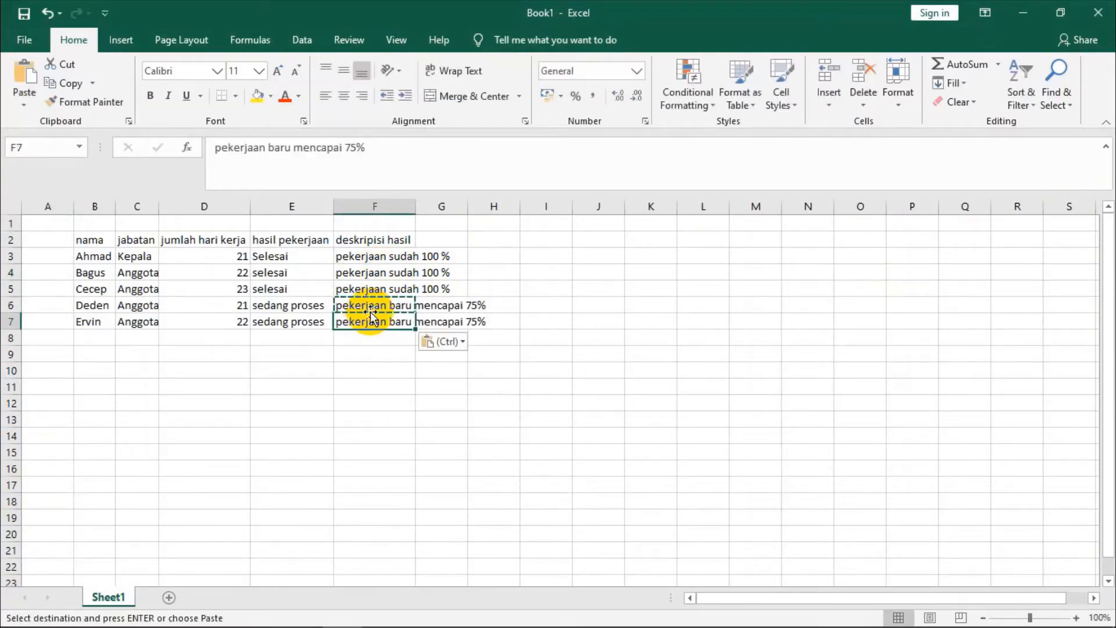
click(305, 342)
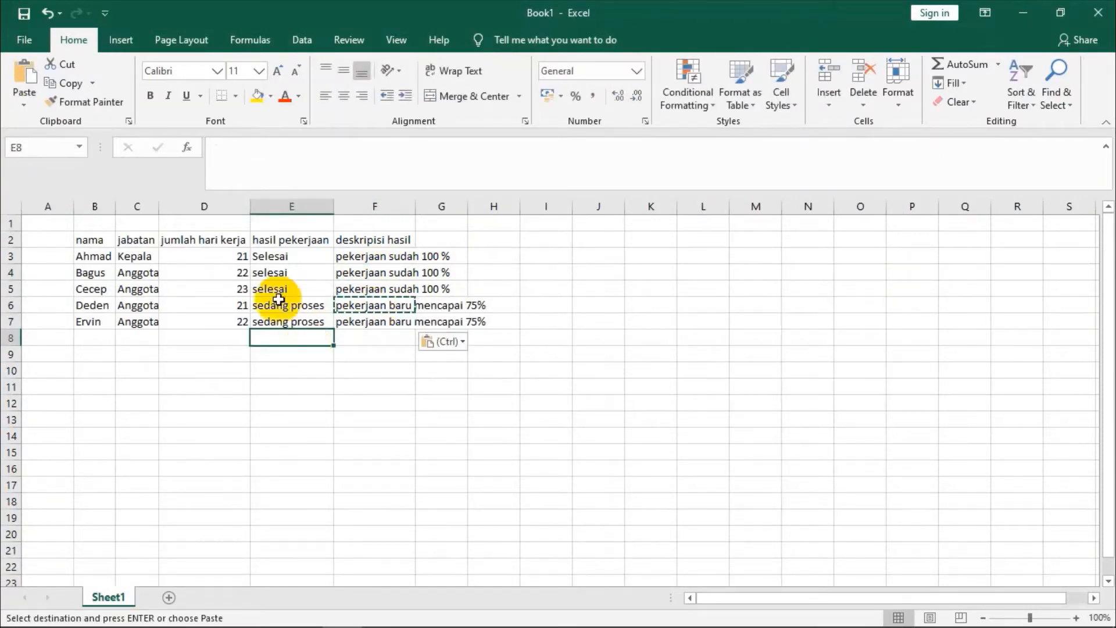
double_click(416, 206)
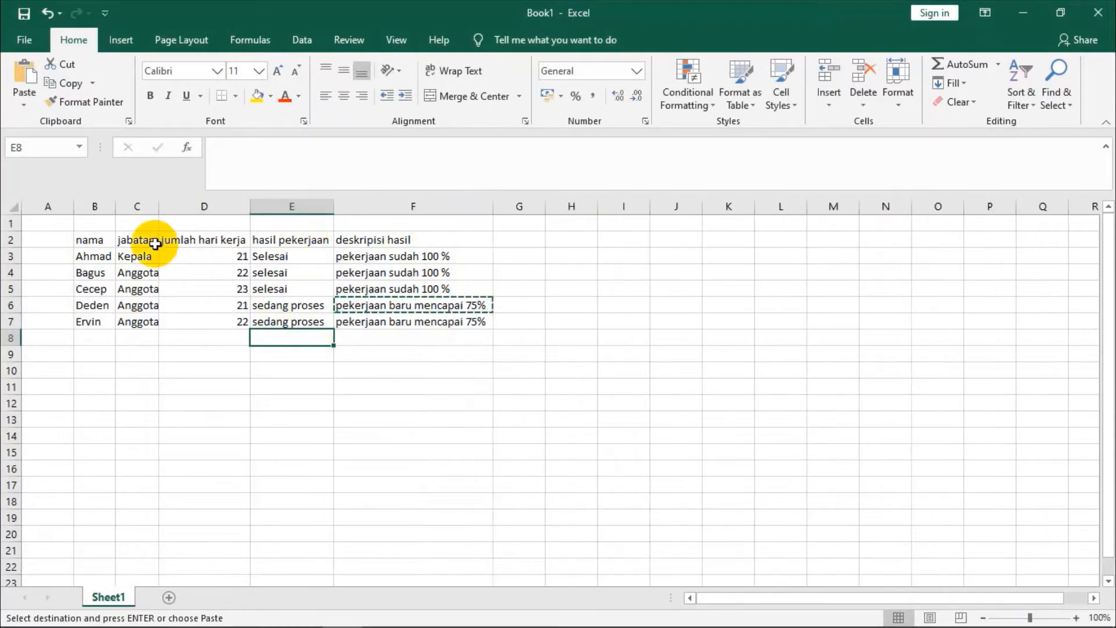
drag(88, 243, 453, 323)
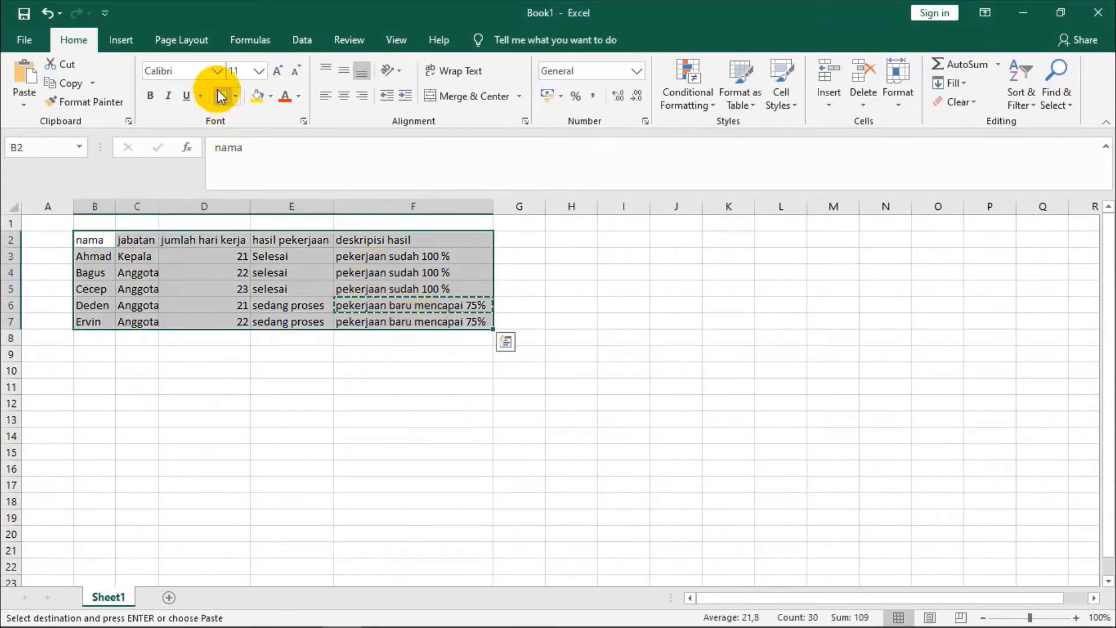
Apply All Borders to the table range B2:F7
click(238, 100)
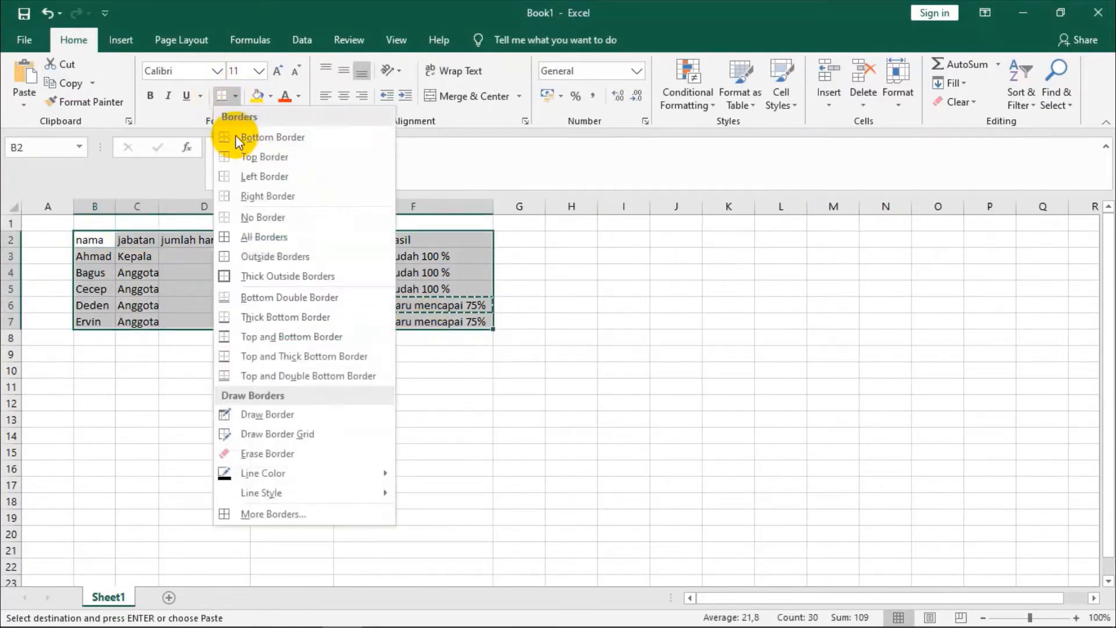
click(252, 240)
click(278, 290)
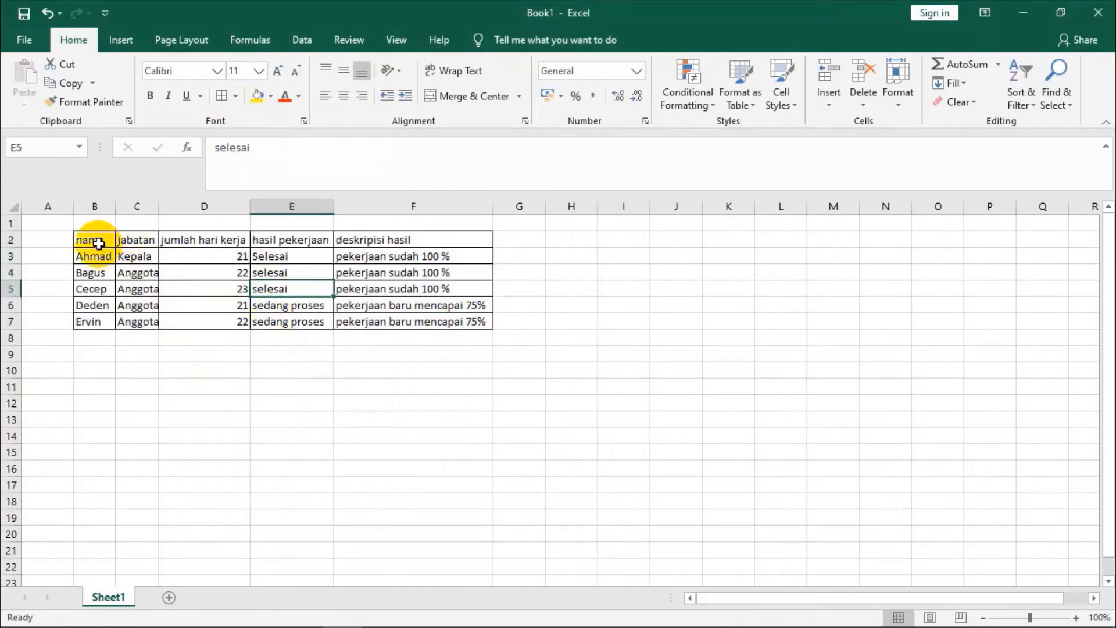
drag(97, 244, 401, 326)
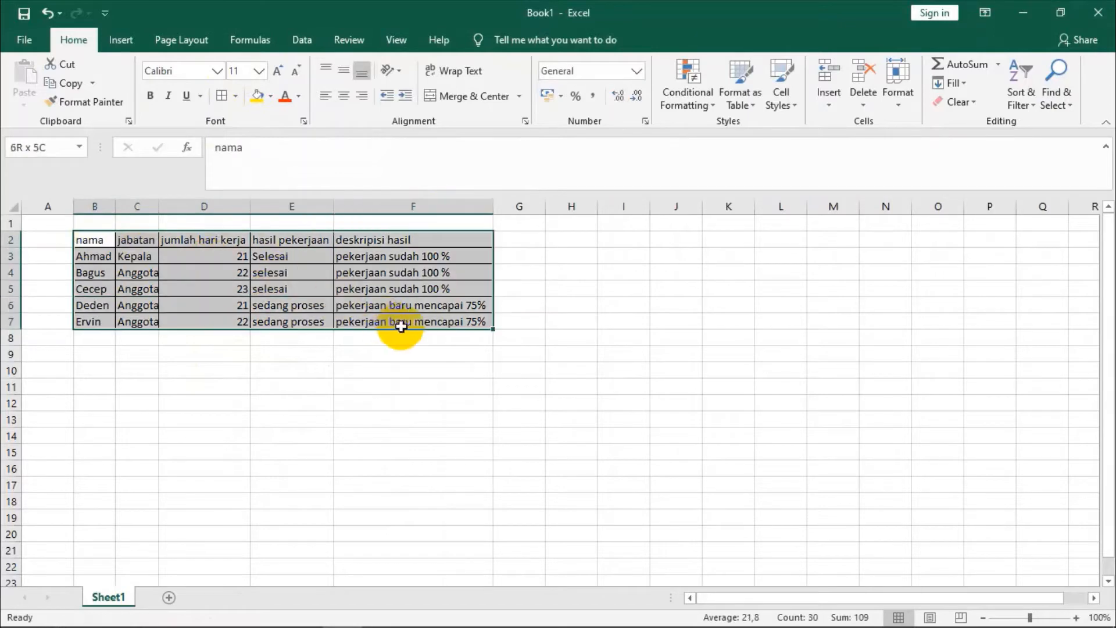
click(268, 367)
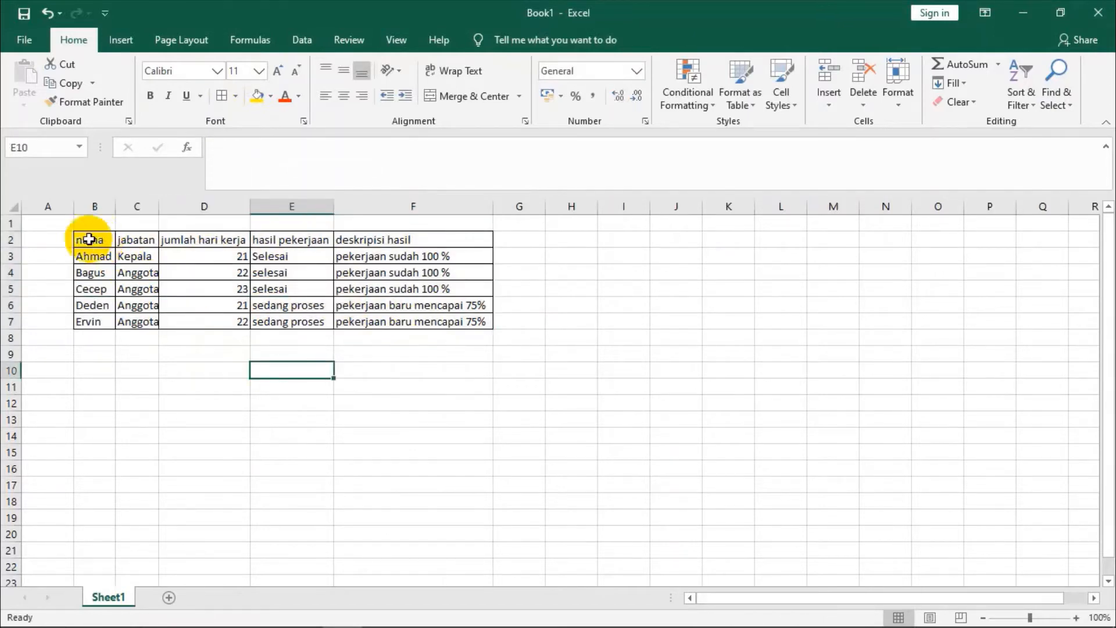
drag(91, 239, 448, 326)
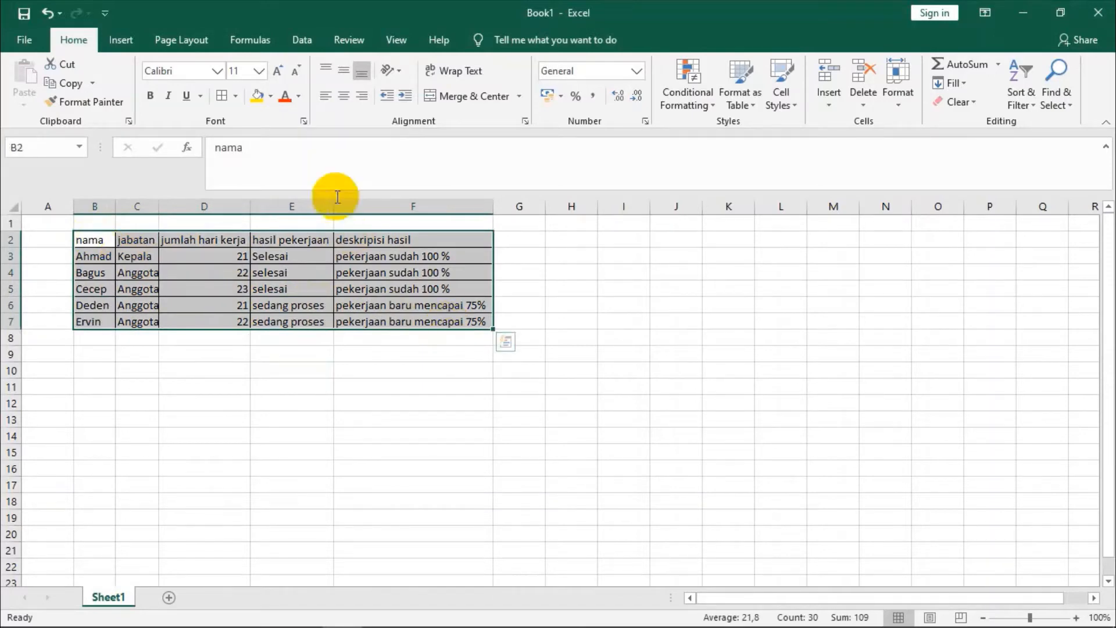
Set the selected table as the print area from Page Layout
click(124, 40)
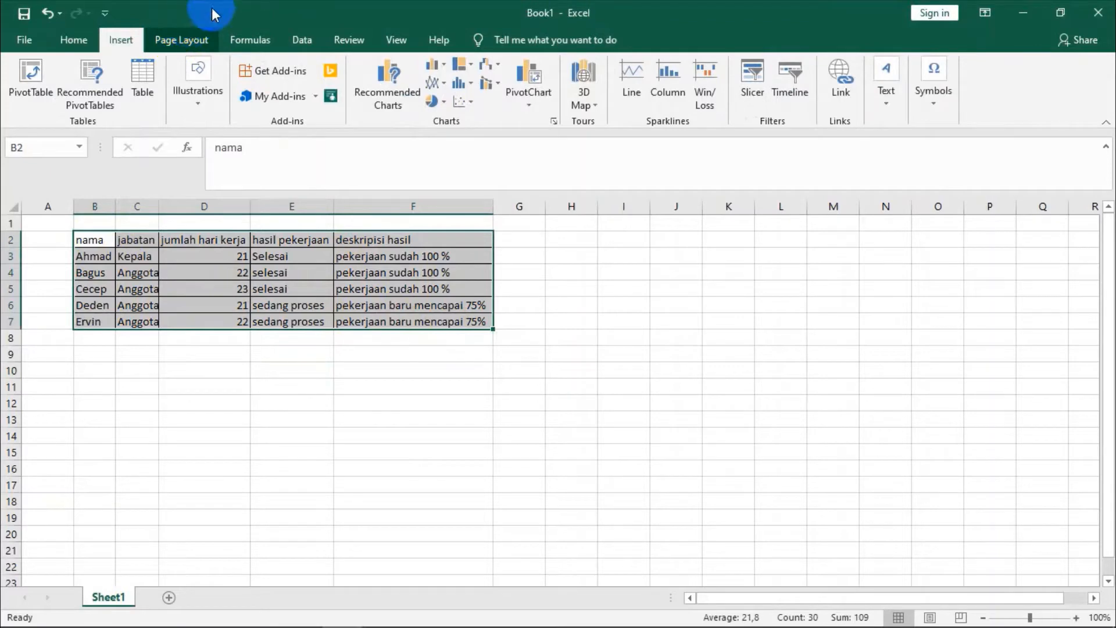
click(179, 40)
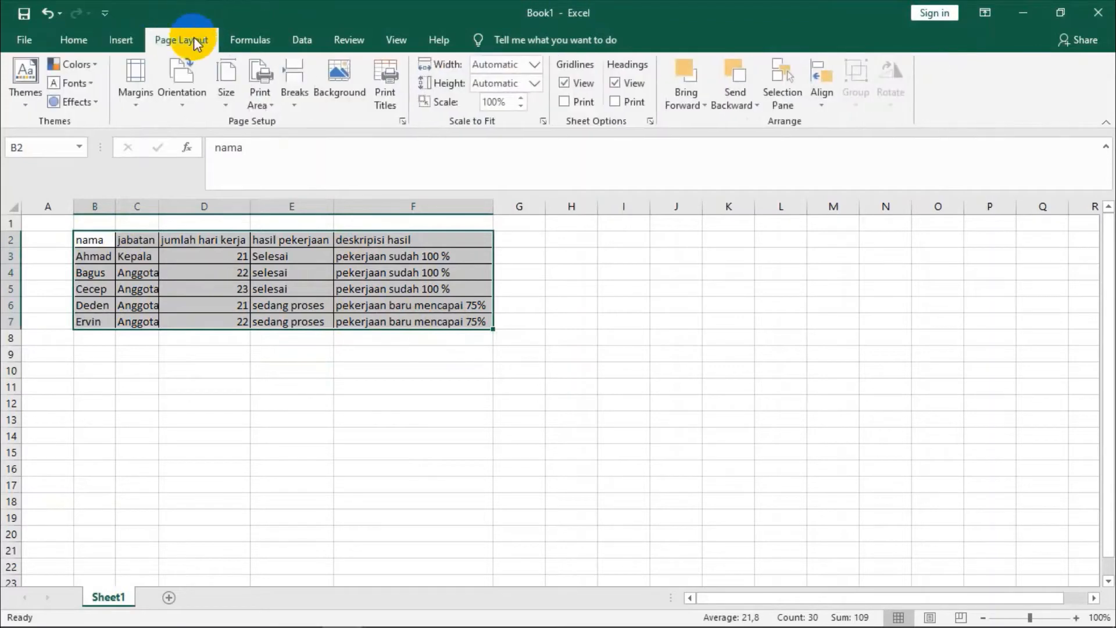
click(261, 102)
click(281, 124)
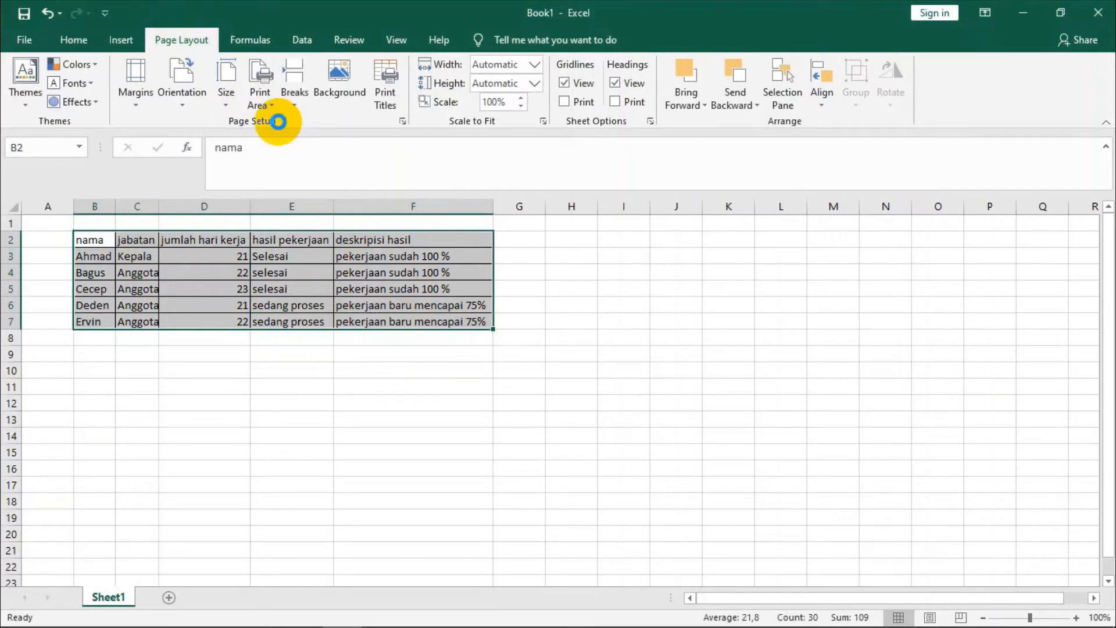
click(106, 241)
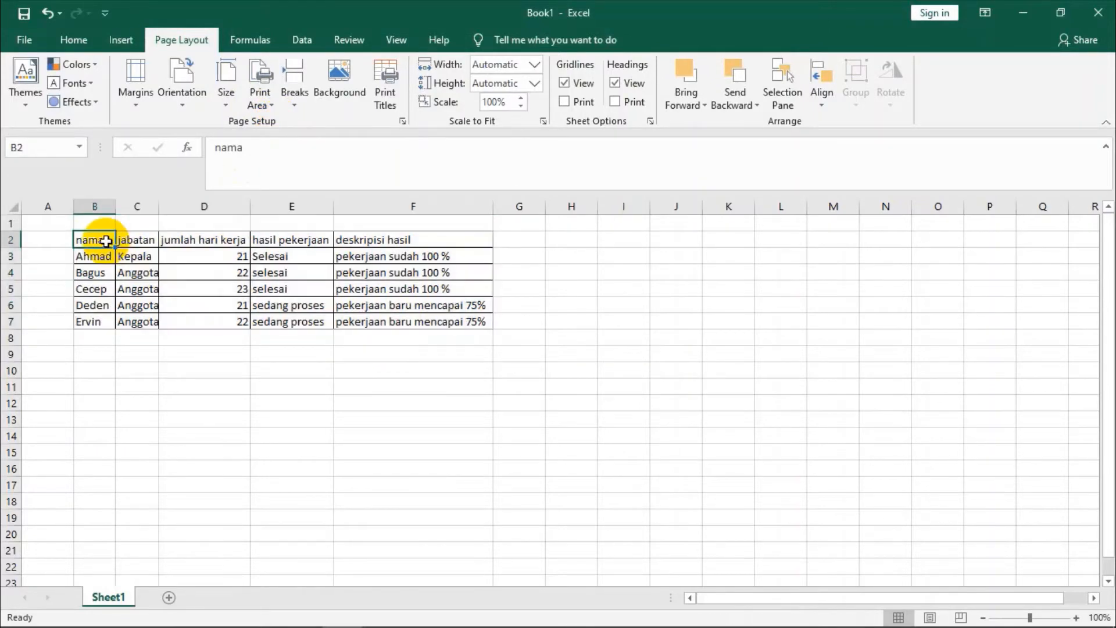
Reselect exactly B2:F7 and set it as the print area again
drag(112, 240, 202, 240)
click(109, 241)
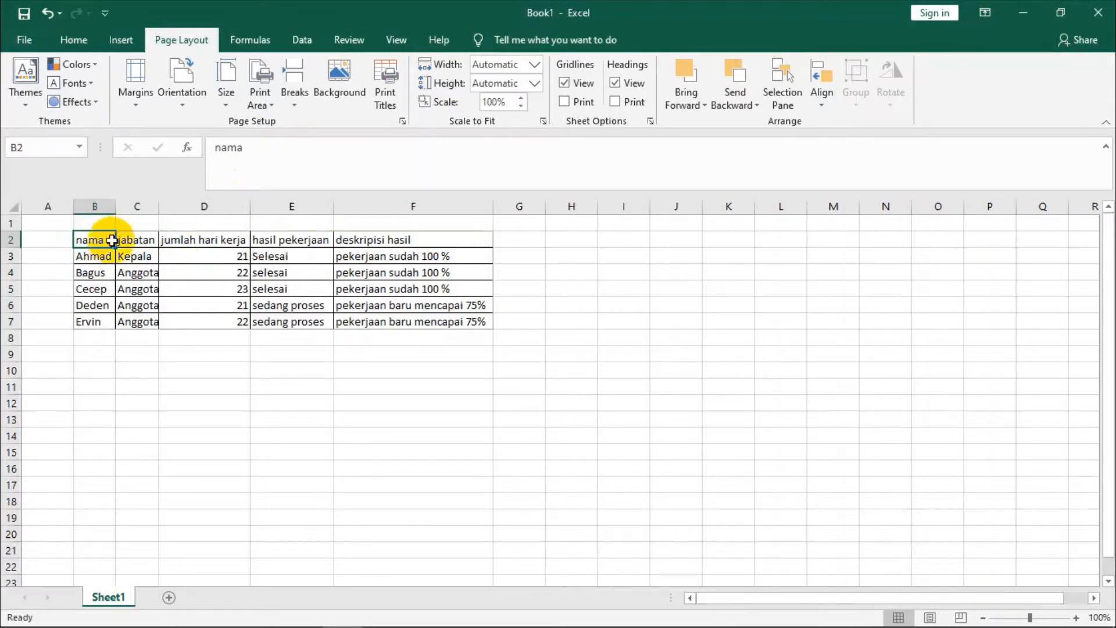
drag(106, 239, 430, 321)
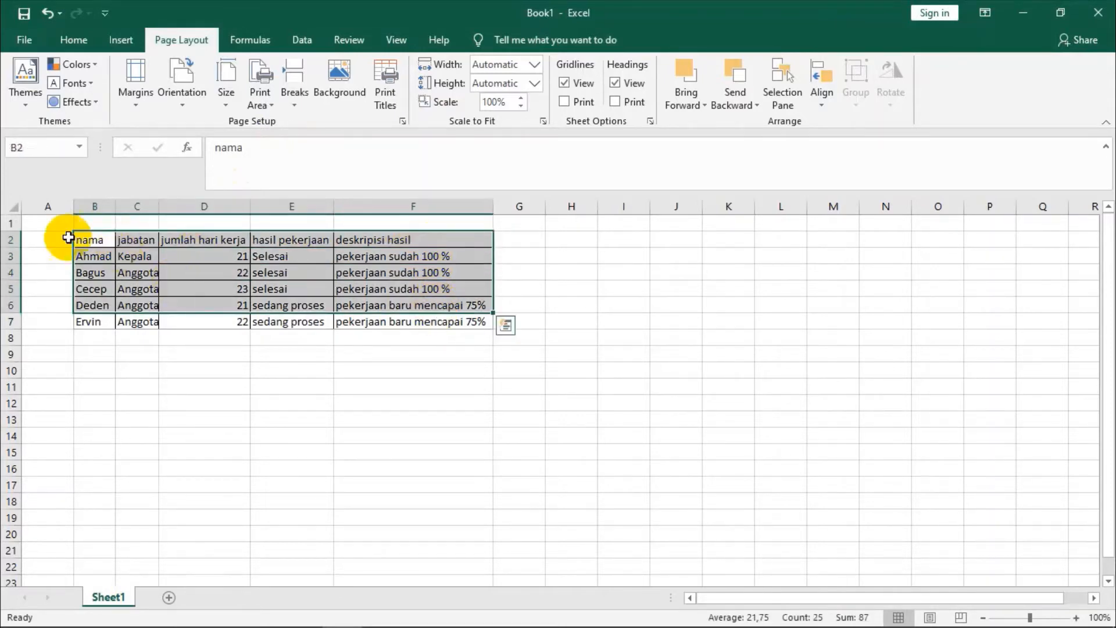
click(104, 238)
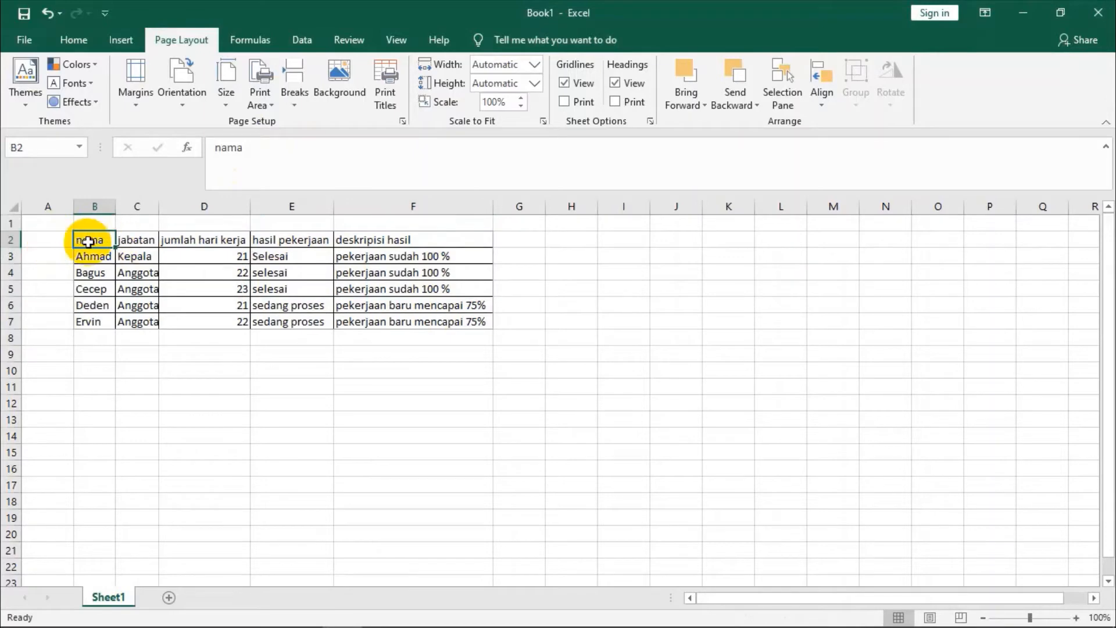
drag(91, 242, 295, 242)
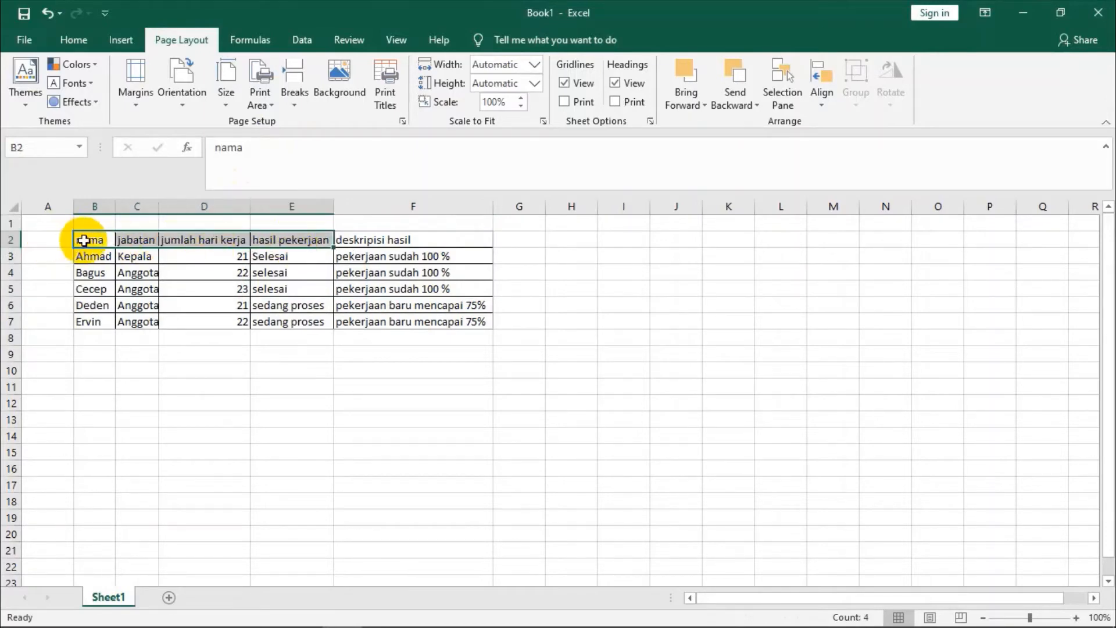
drag(86, 239, 402, 319)
click(87, 319)
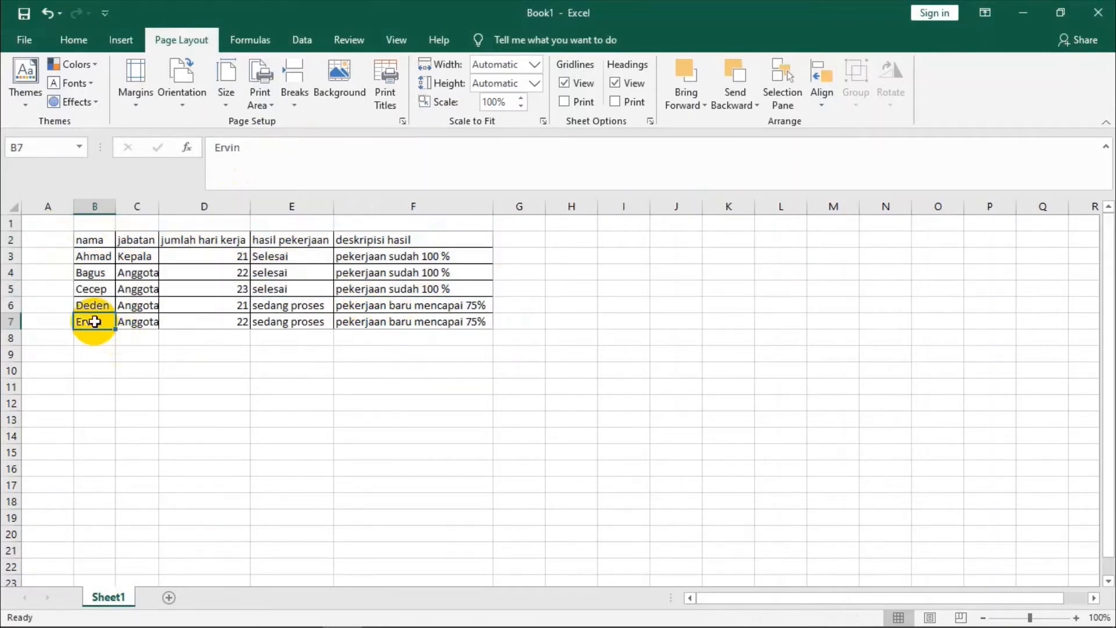
click(53, 226)
drag(54, 225, 518, 346)
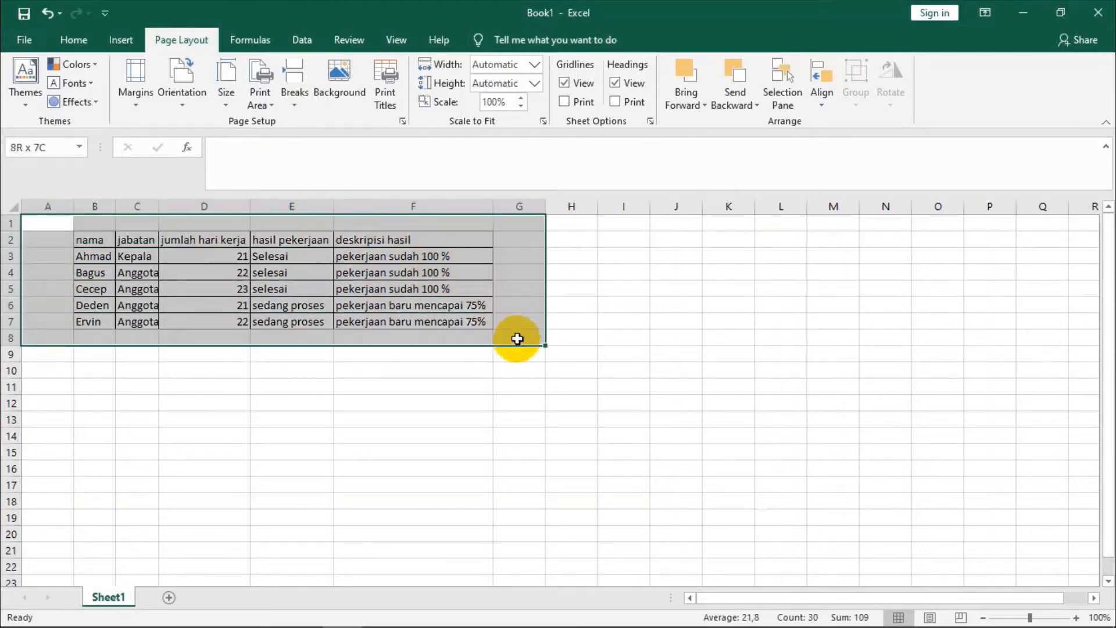
click(92, 240)
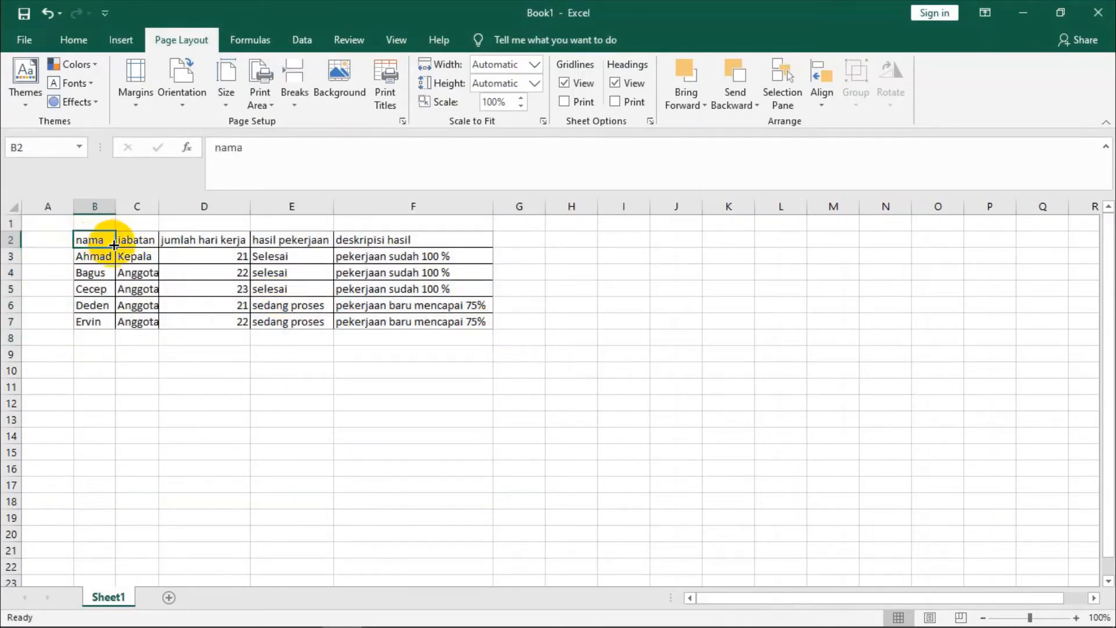
drag(90, 237, 415, 320)
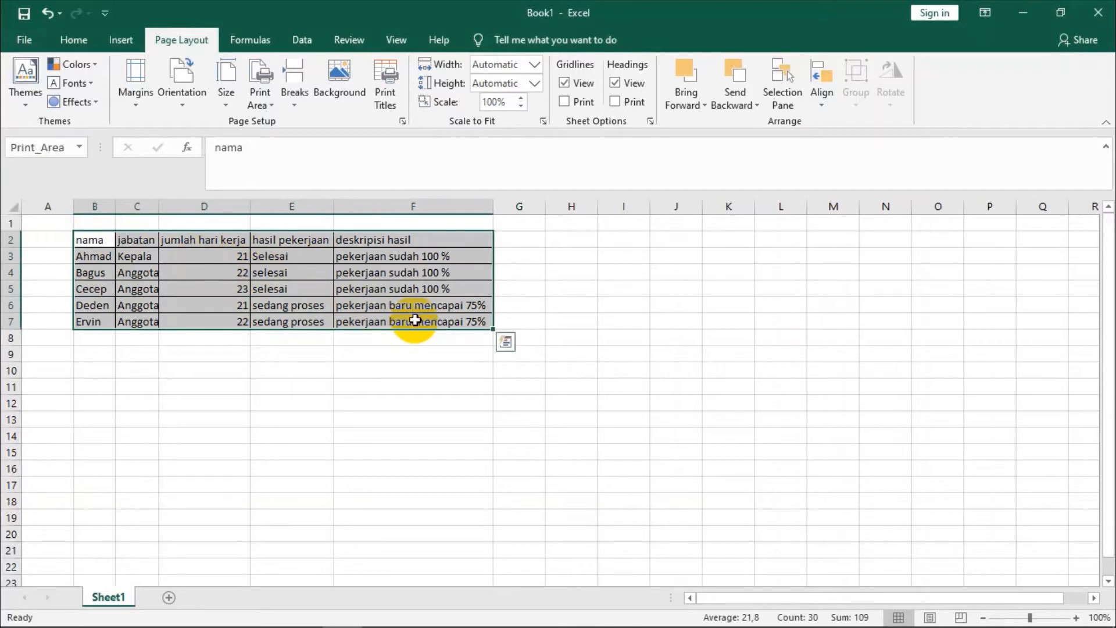
click(263, 100)
click(271, 124)
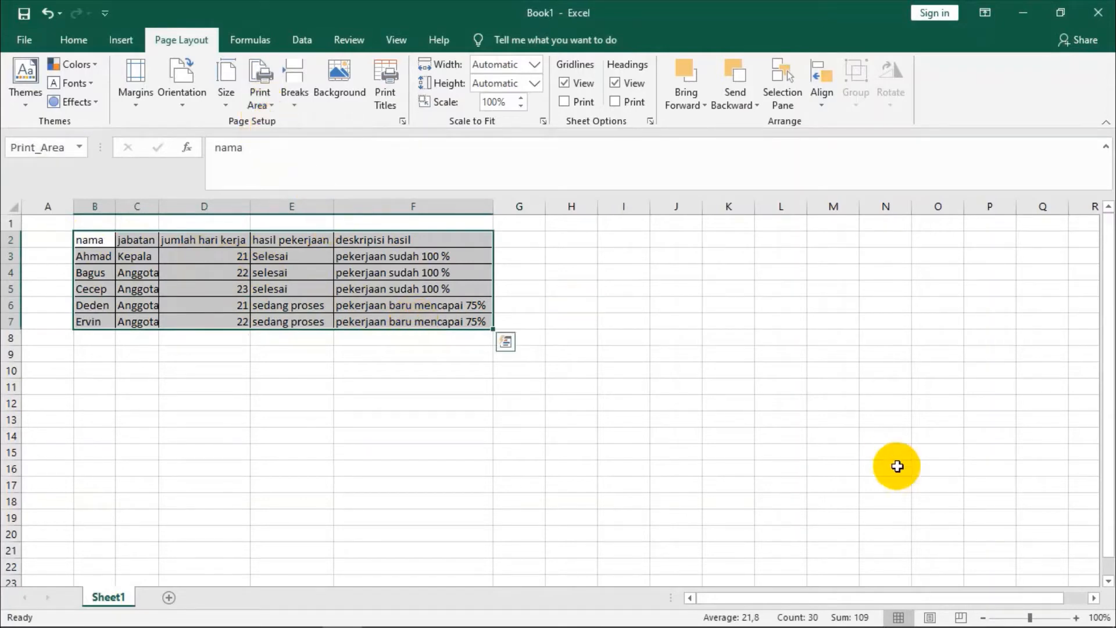
click(724, 420)
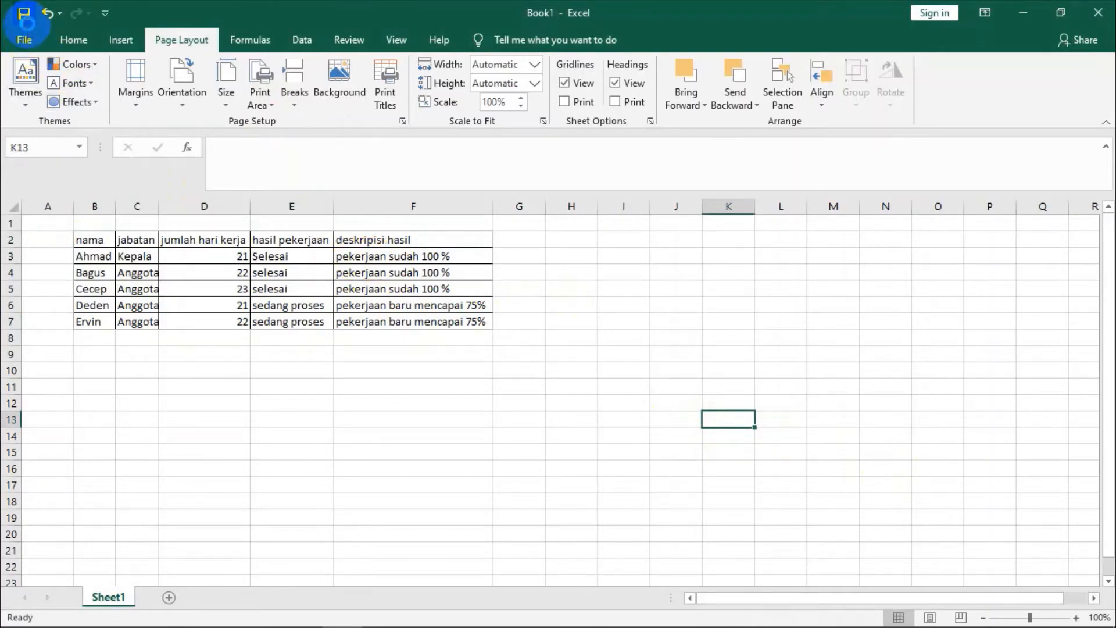
Save the workbook under the name 'data 1'
click(25, 21)
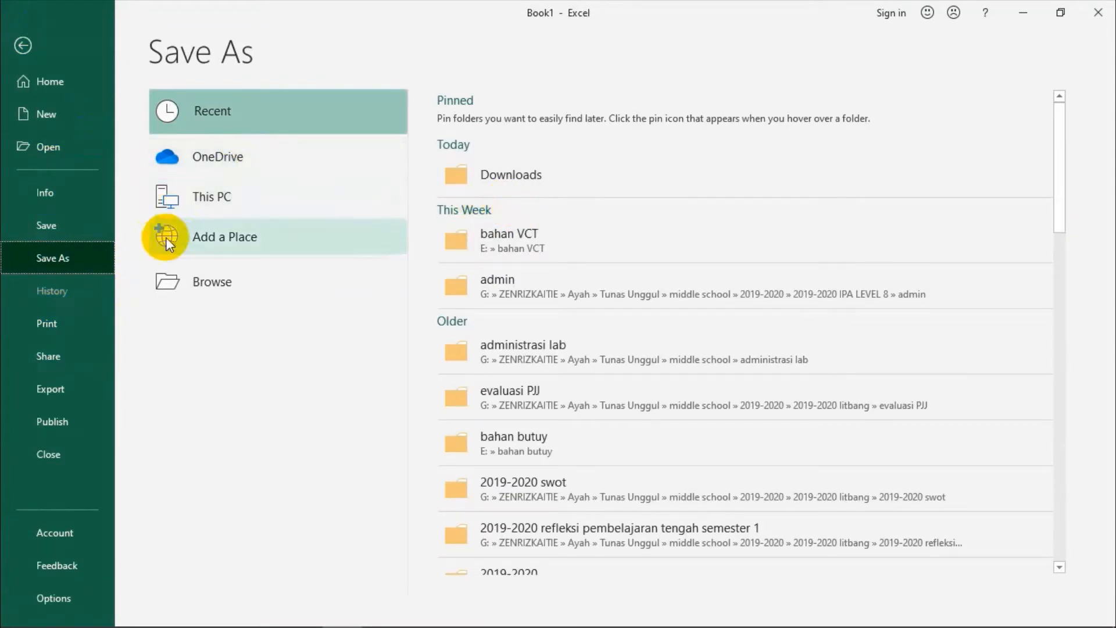
click(177, 278)
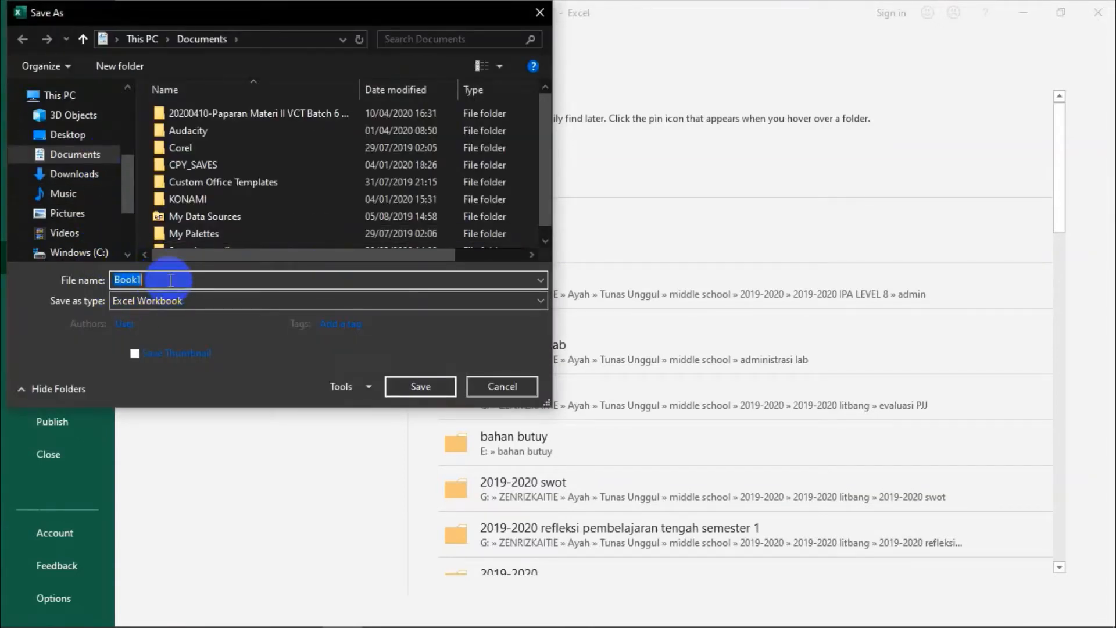
text(data 1)
click(424, 382)
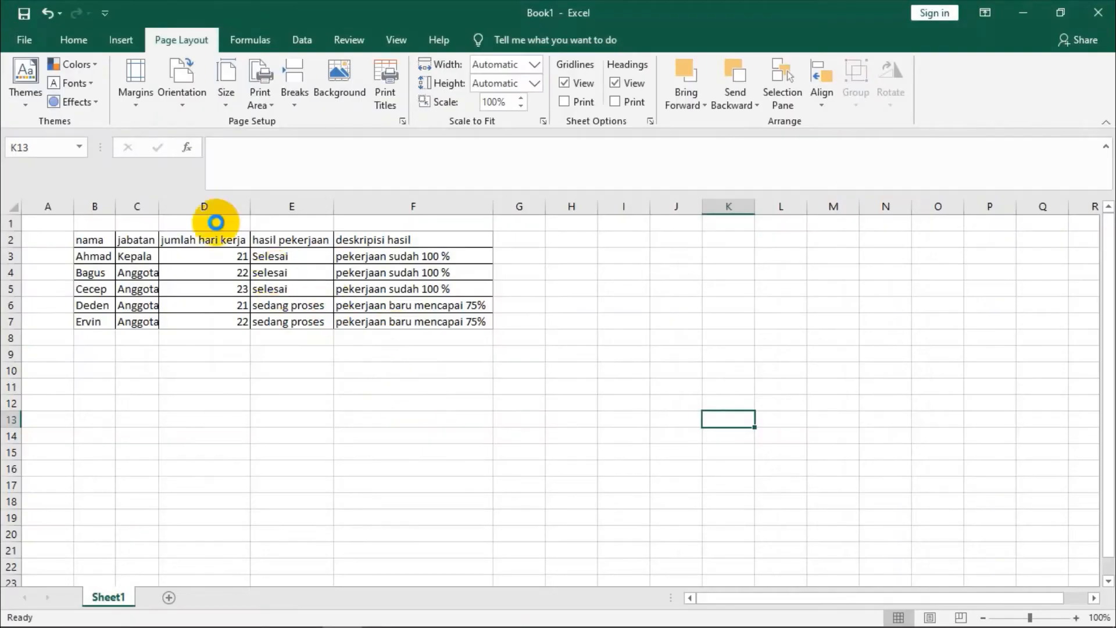
Check the jabatan entries in column C, then close Excel
click(142, 308)
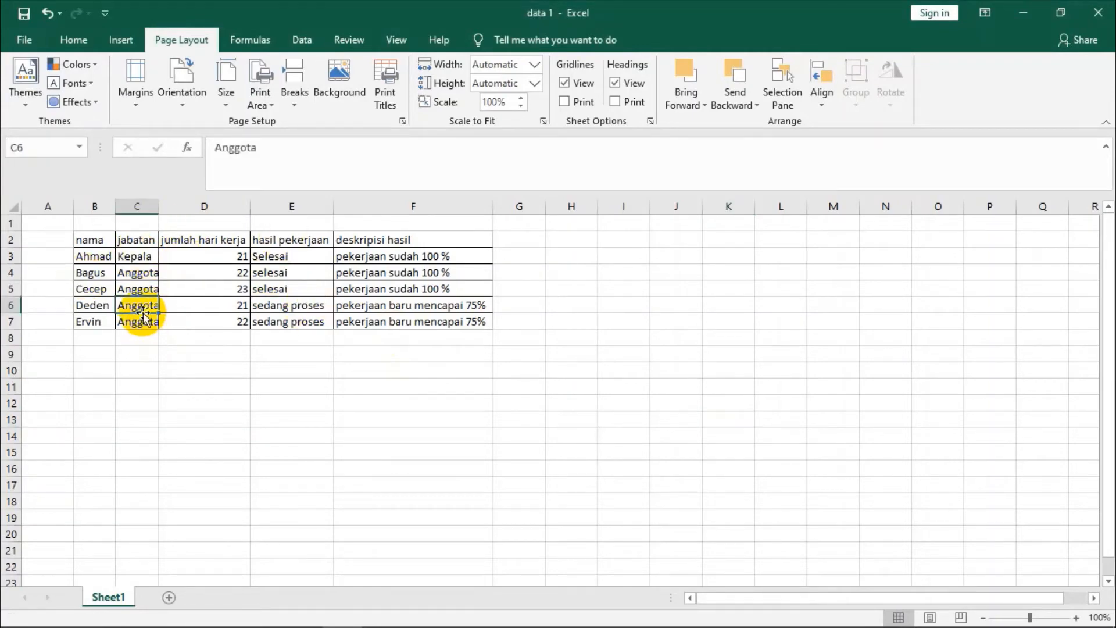
click(138, 269)
click(141, 254)
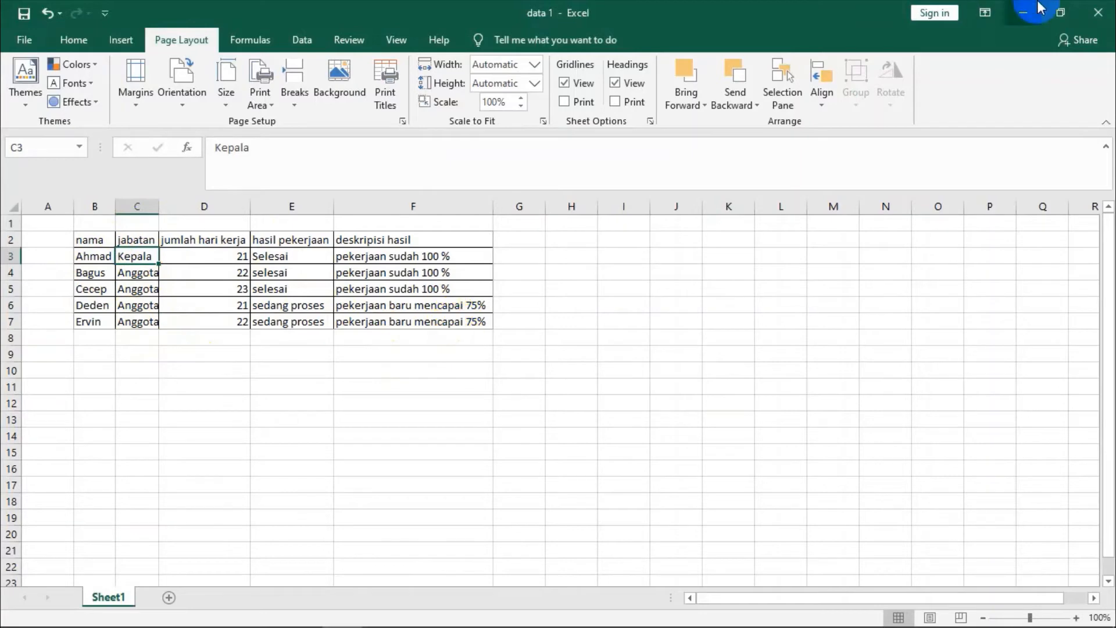
click(1095, 17)
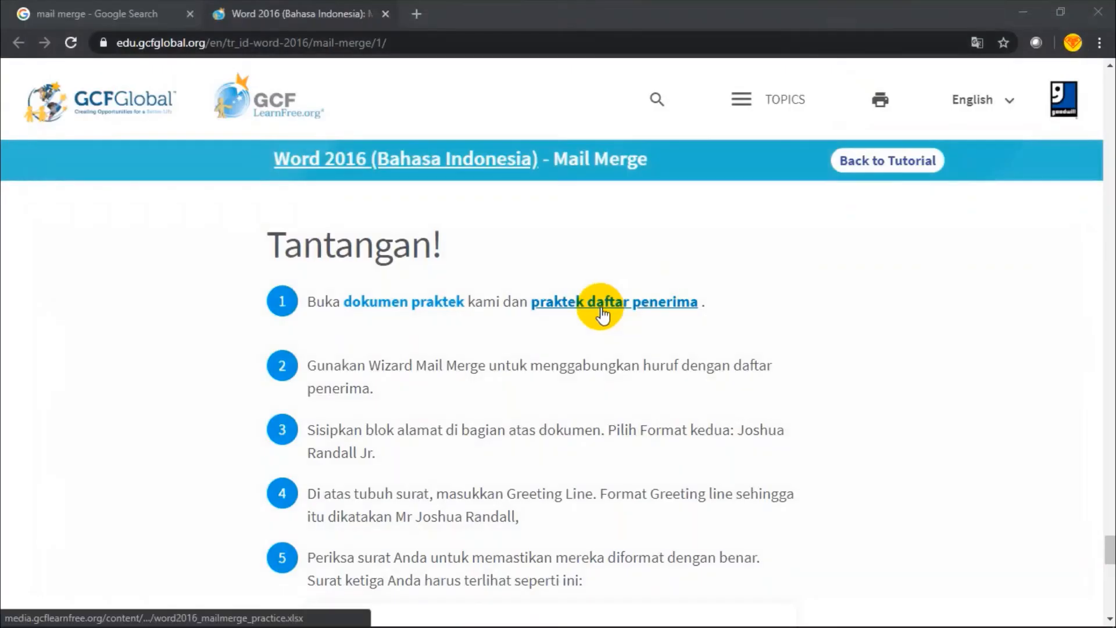
Minimize the Chrome window showing the Word mail merge tutorial
click(1014, 15)
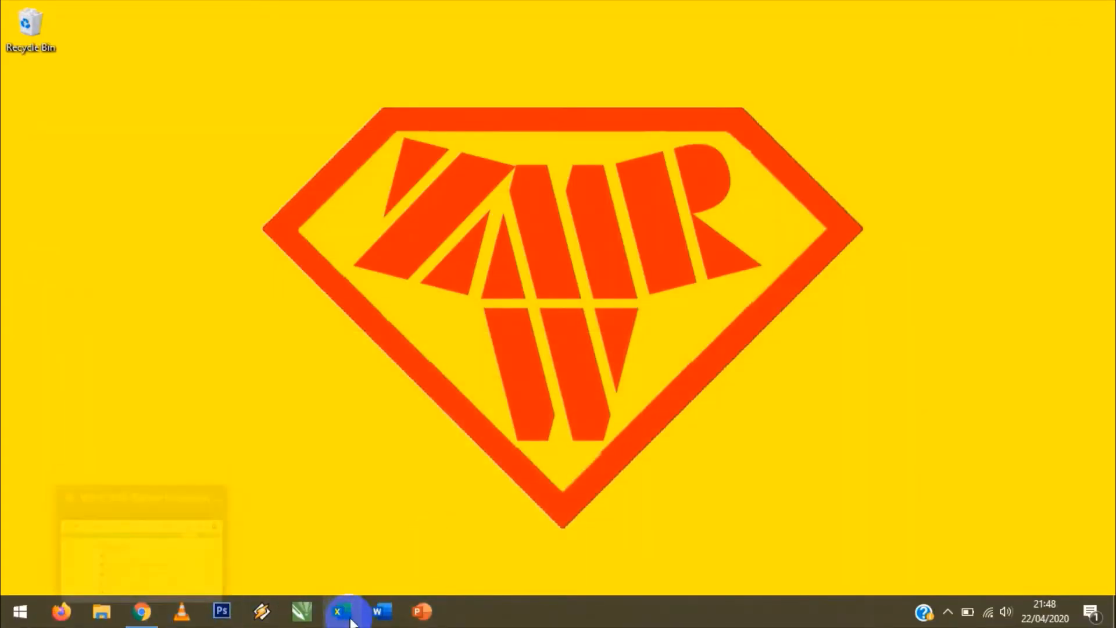
Start Word on a maximized blank document, keeping recovered files to view later
click(379, 612)
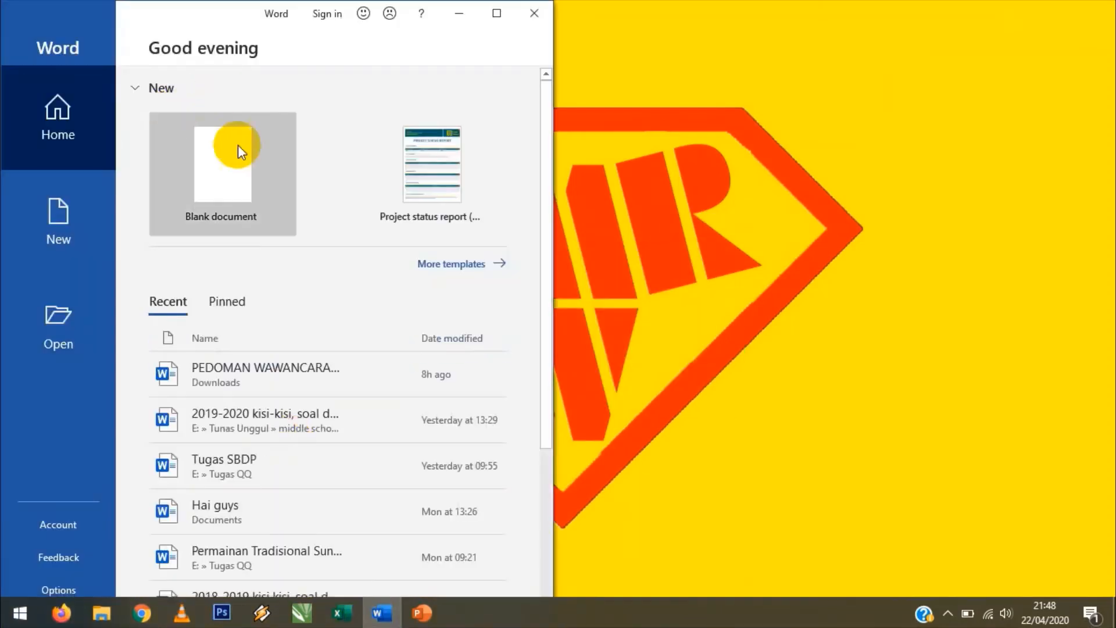
click(239, 149)
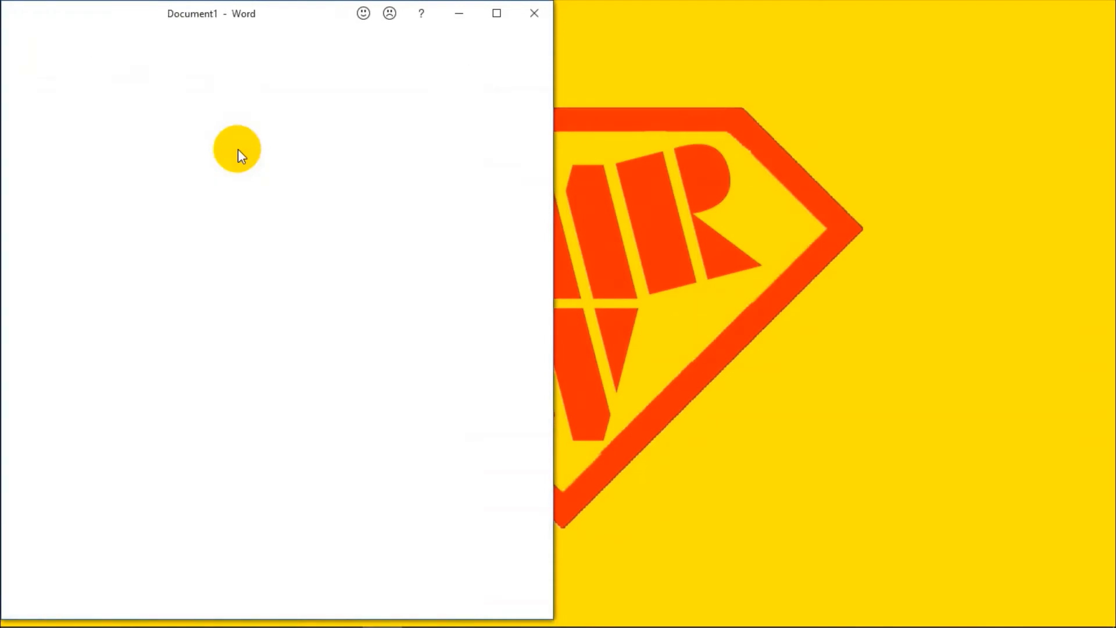
click(504, 9)
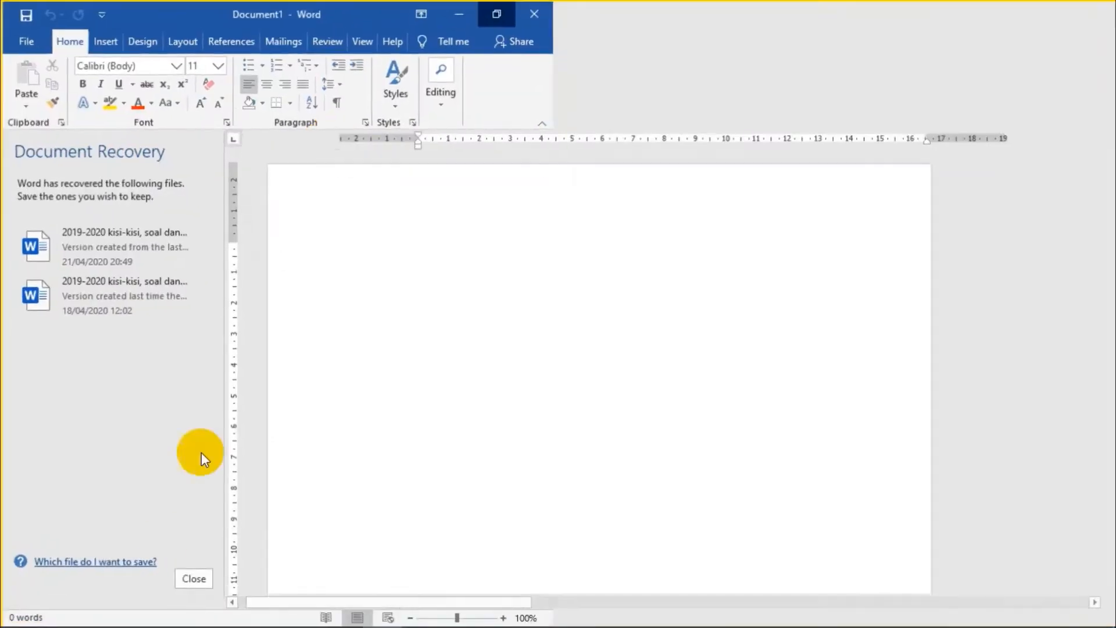
click(192, 583)
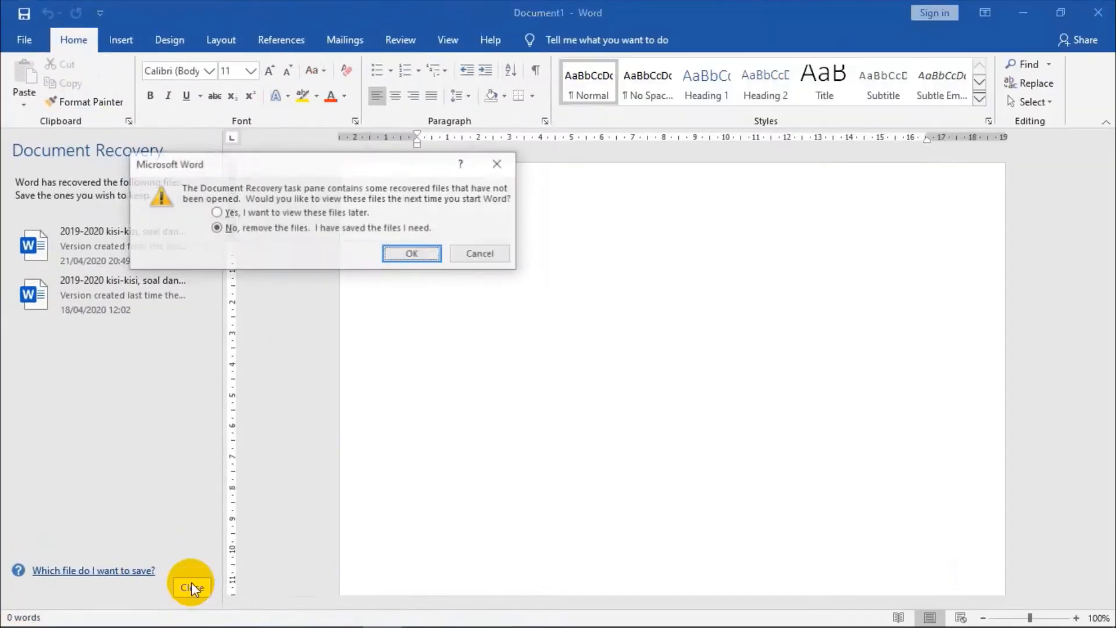
click(343, 213)
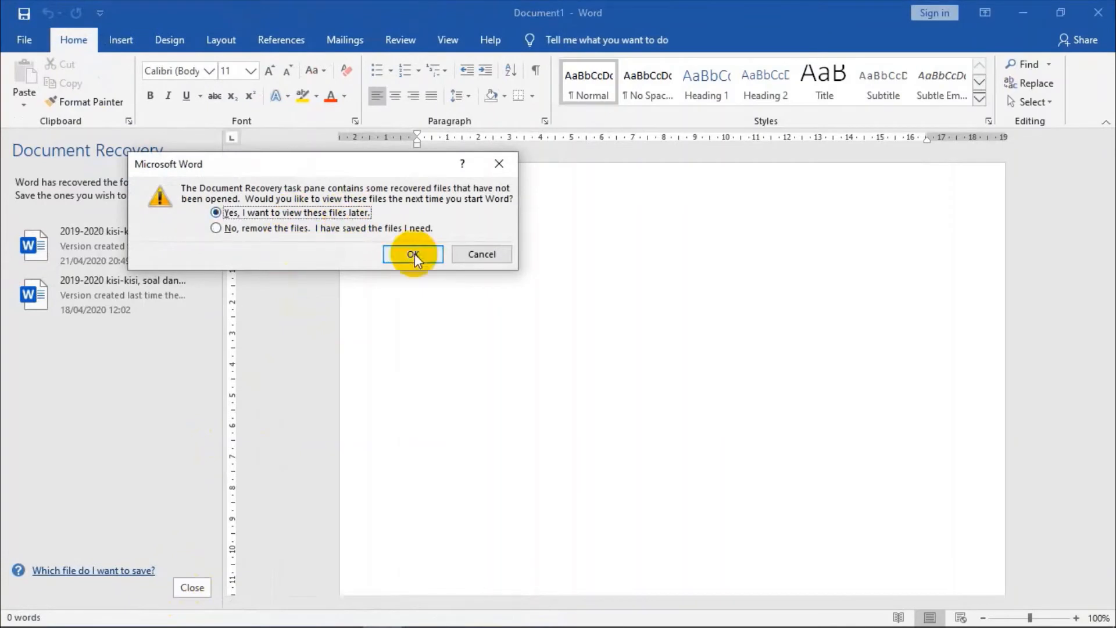
click(414, 254)
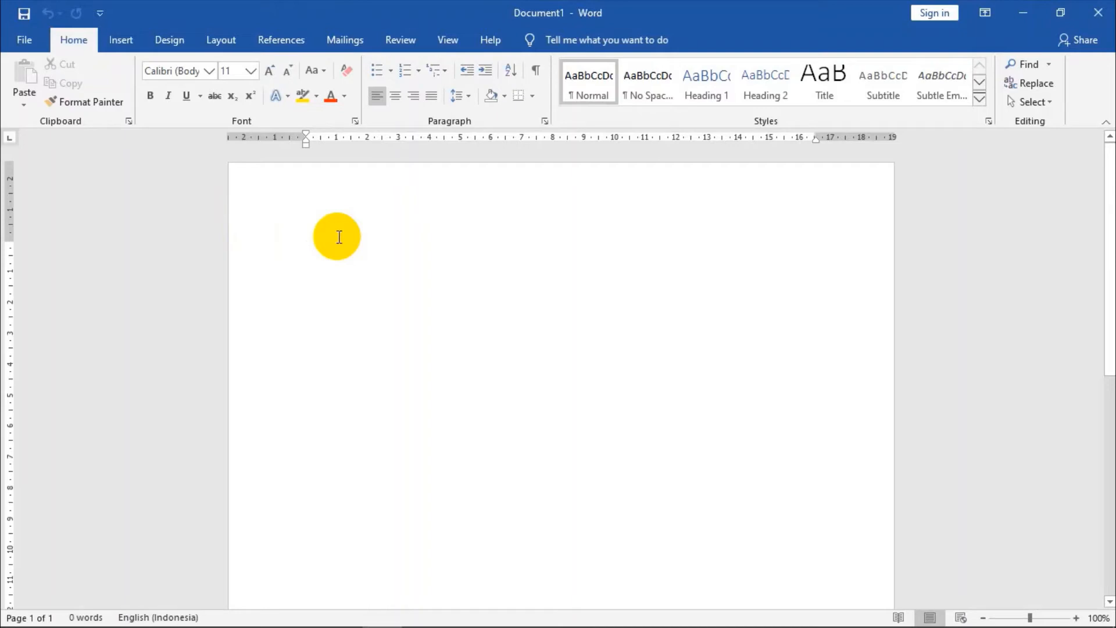
Add the centered heading 'Laporan Pekerjaan Bulanan' and 'Perusahaan ABCD'
text(Laporan Pekerjaan Bulanan)
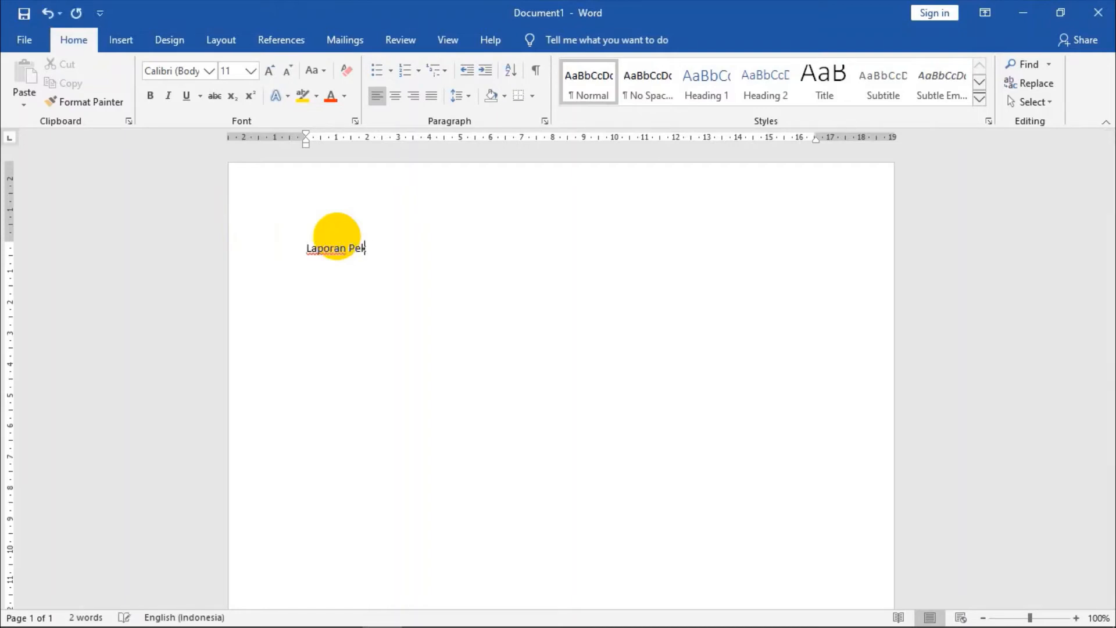
key(Return)
text(Perusahaan ABCD)
drag(337, 238, 353, 269)
click(396, 95)
key(End)
key(Return)
key(Return)
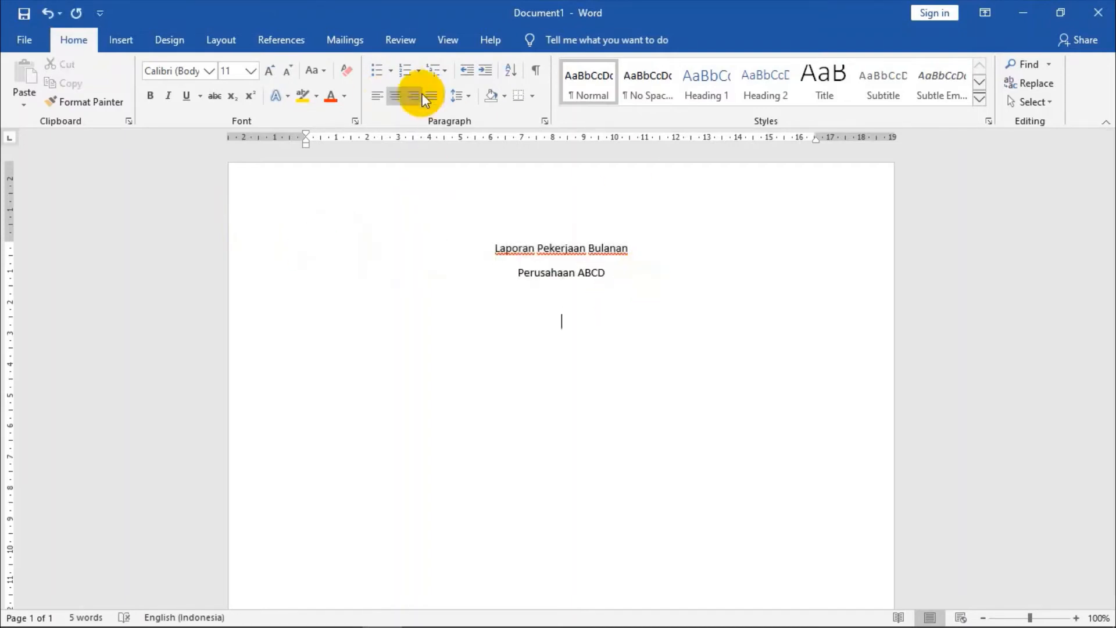
Add left-aligned labels Nama Karyawan, Jabatan and Jumlah Hari Kerja, each with a tabbed colon
key(ctrl+l)
text(Nama Karyawan)
key(Tab)
text(:)
key(Return)
text(Jabatan	:)
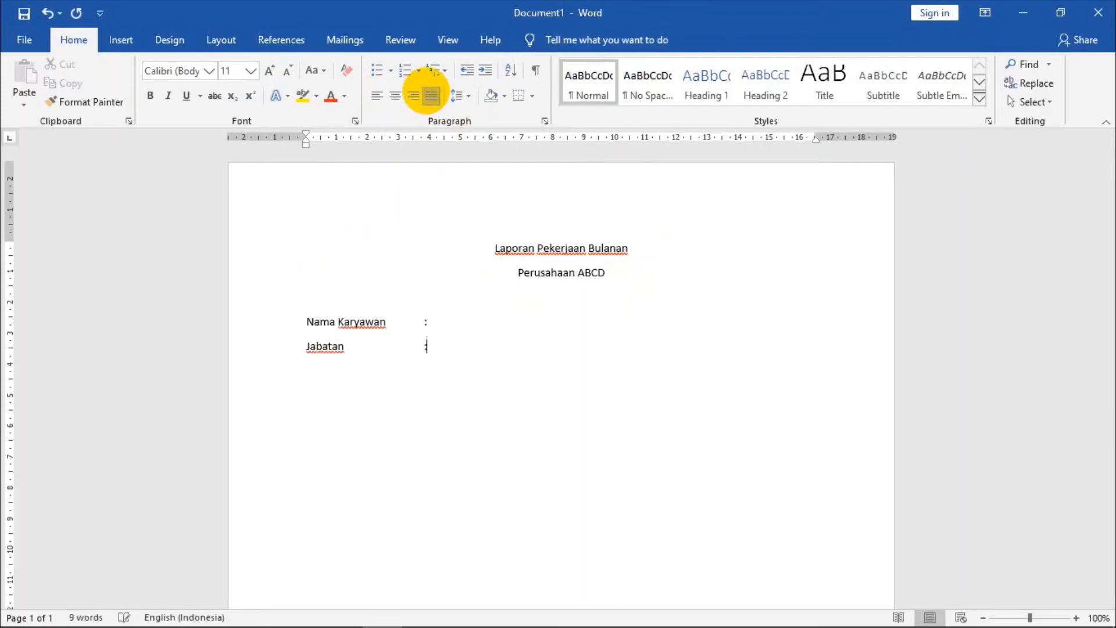
key(Return)
text(Jumlah Hari Kerja)
key(Tab)
text(:)
key(Return)
Add the Hasil Pekerjaan and Deskripsi labels with aligned colons
text(Hasil Pekerjaan)
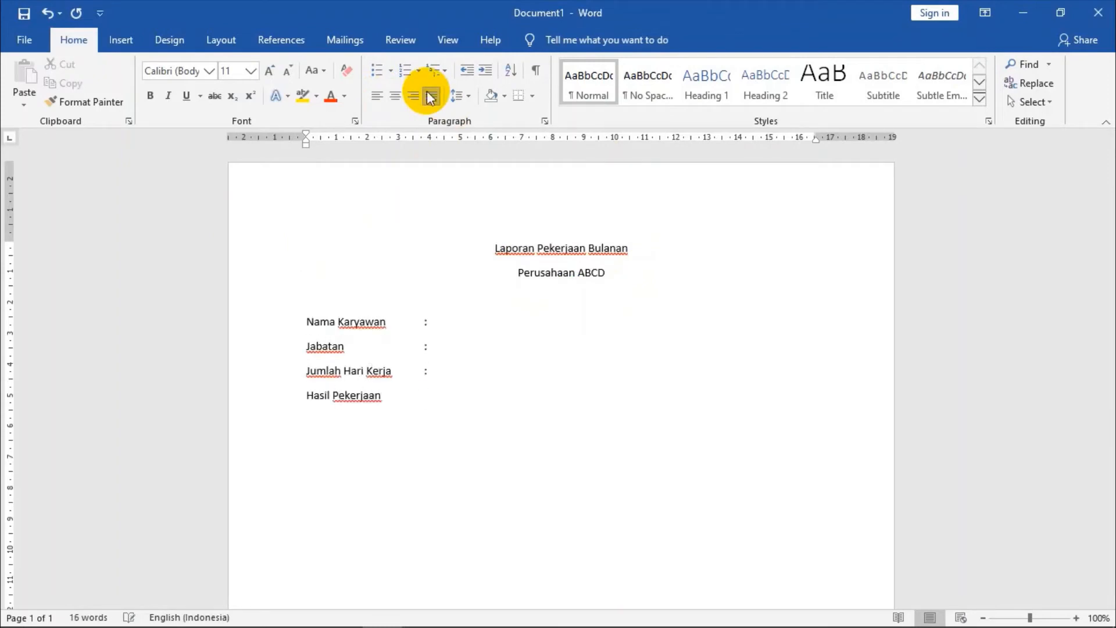
key(Tab)
text(:)
key(Return)
text(Deskripsi)
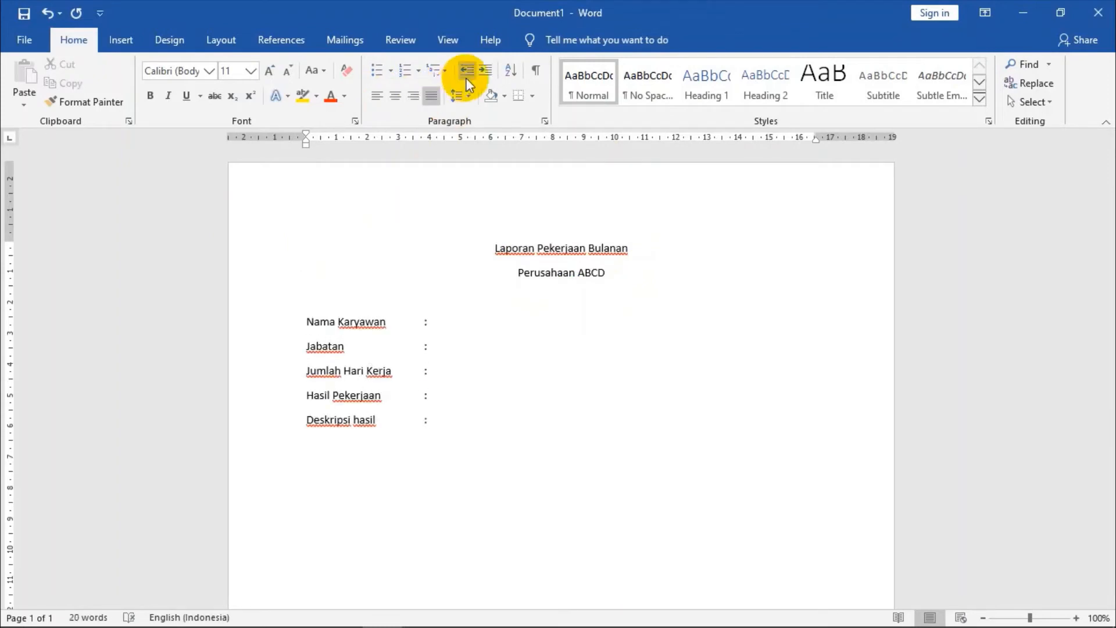
click(456, 320)
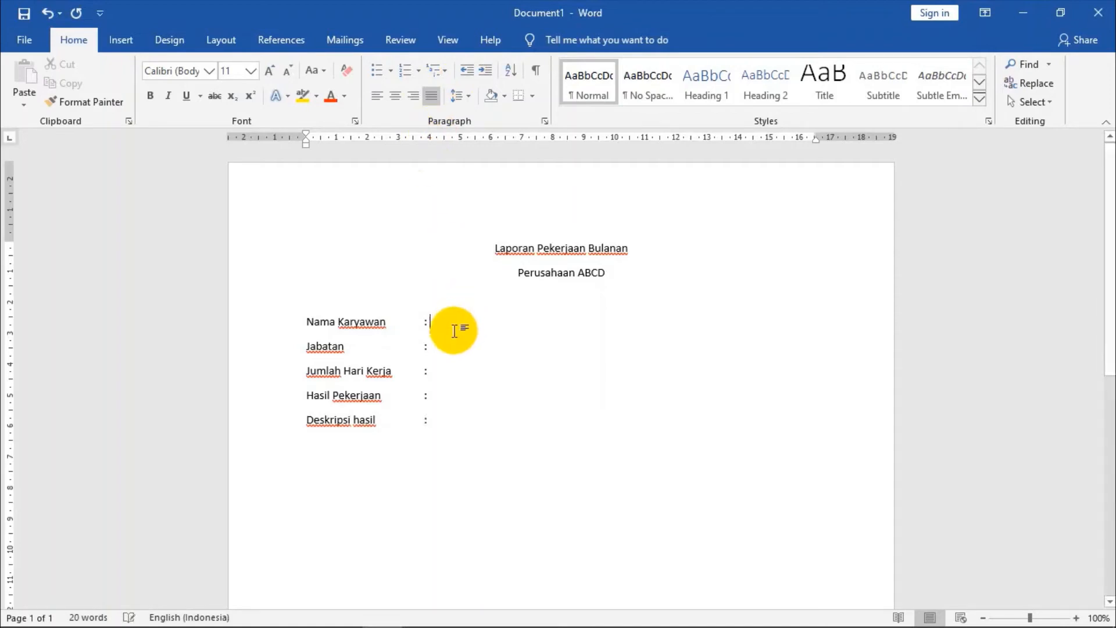
click(448, 373)
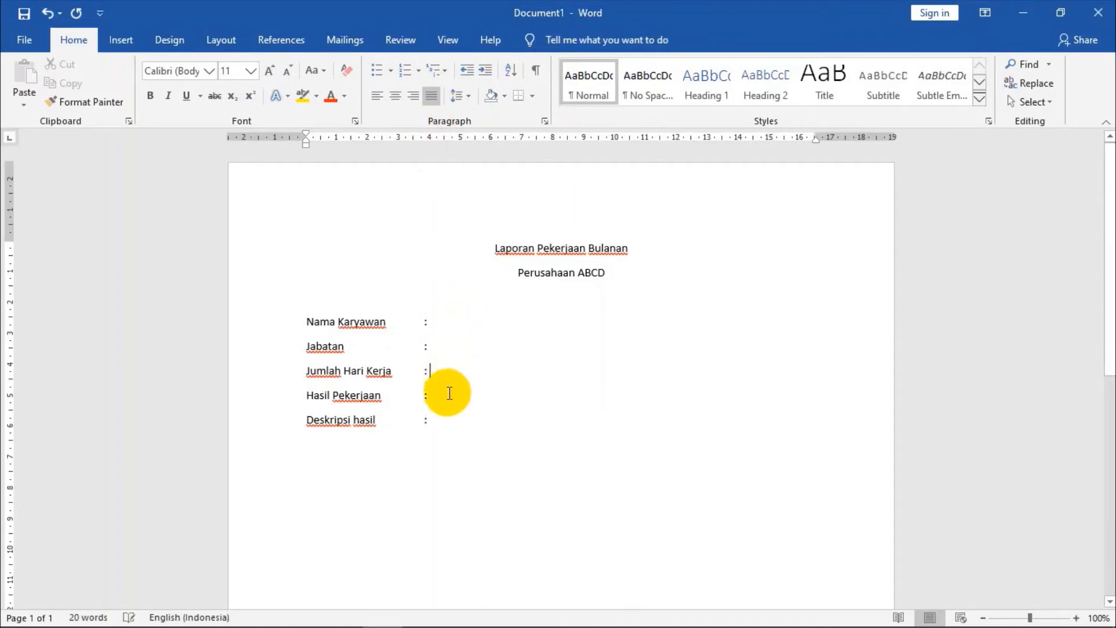
click(437, 424)
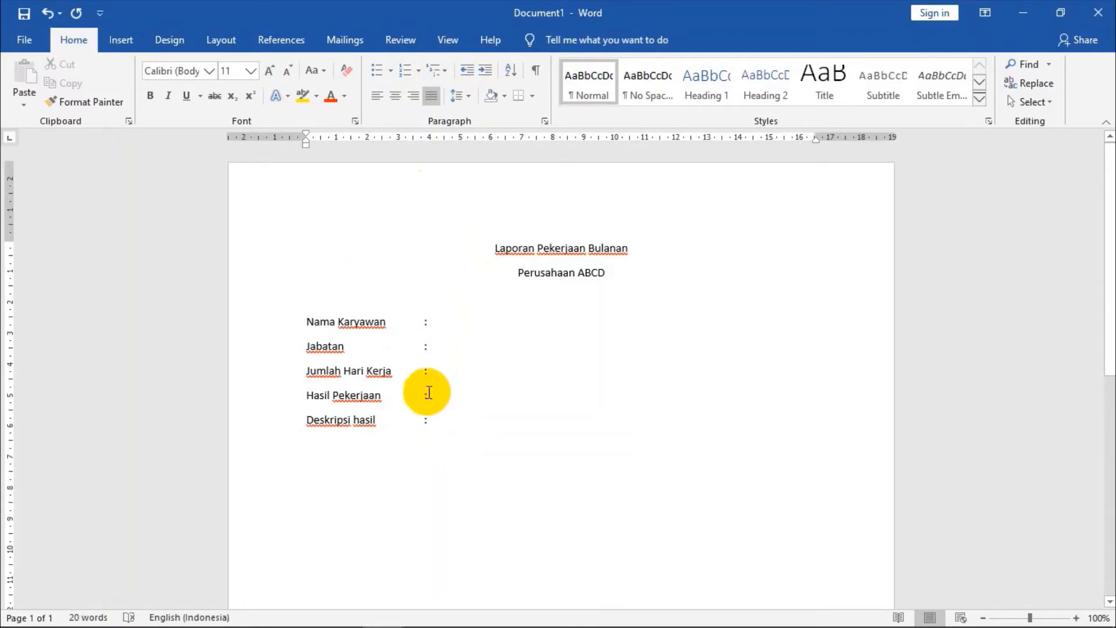
click(444, 323)
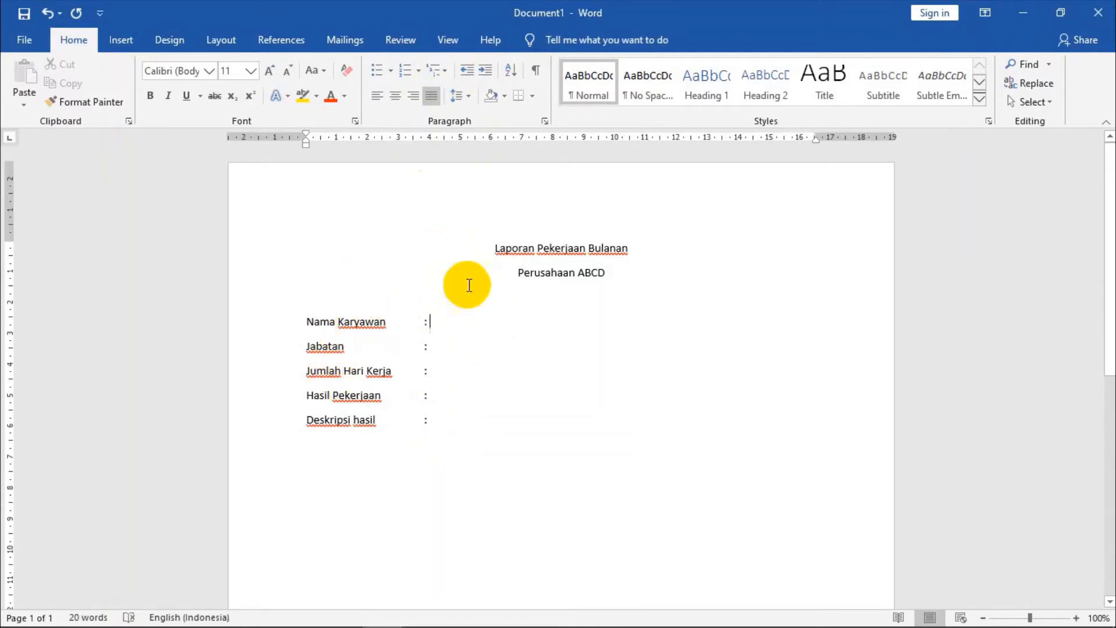
scroll(484, 289, down, 3)
scroll(486, 290, up, 3)
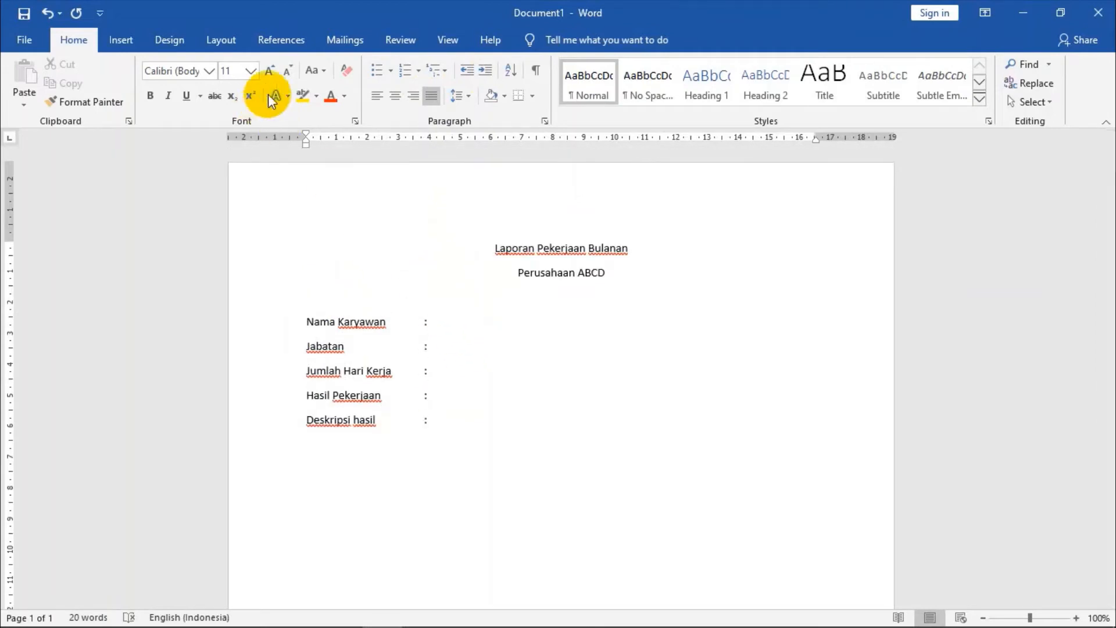
Link the existing list Documents\data 1, table Sheet1$_xlnm#Print_Area, as merge recipients
click(338, 41)
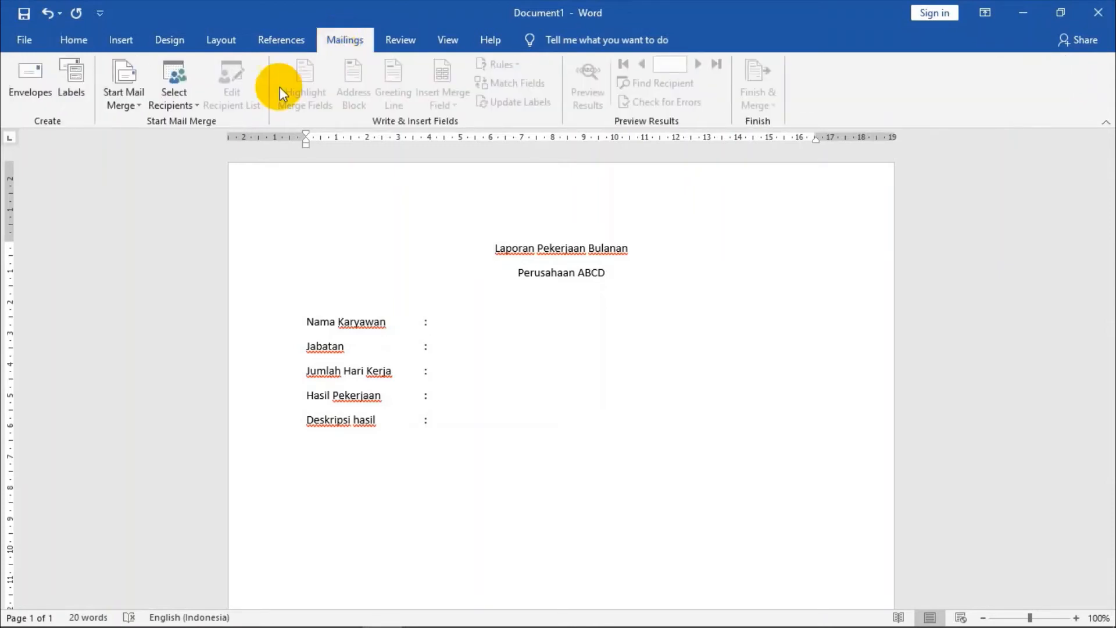
click(168, 102)
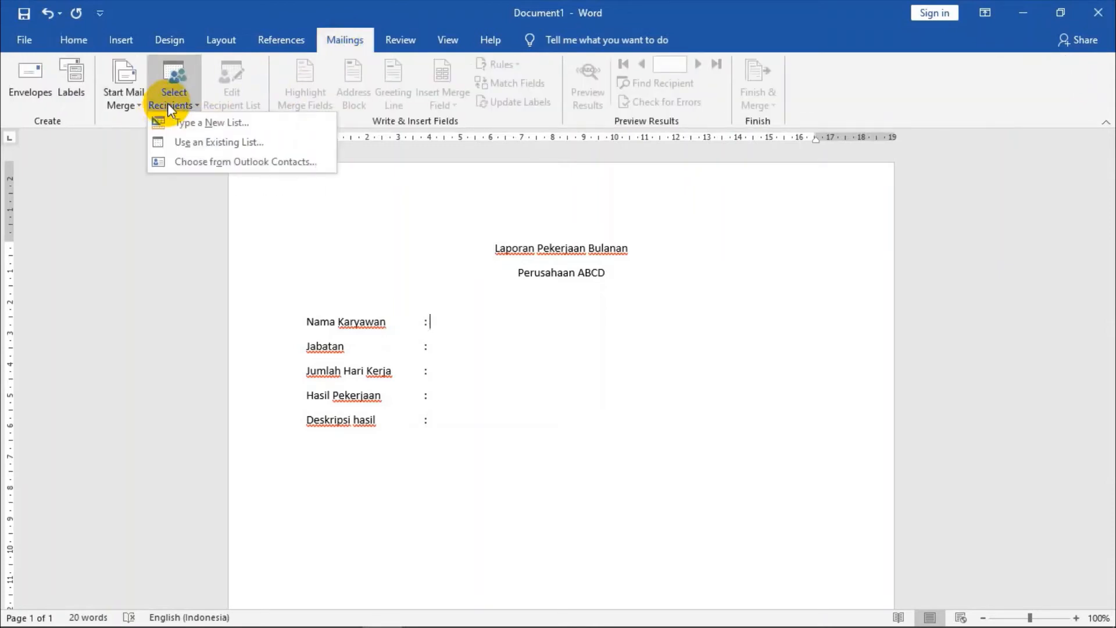
click(194, 145)
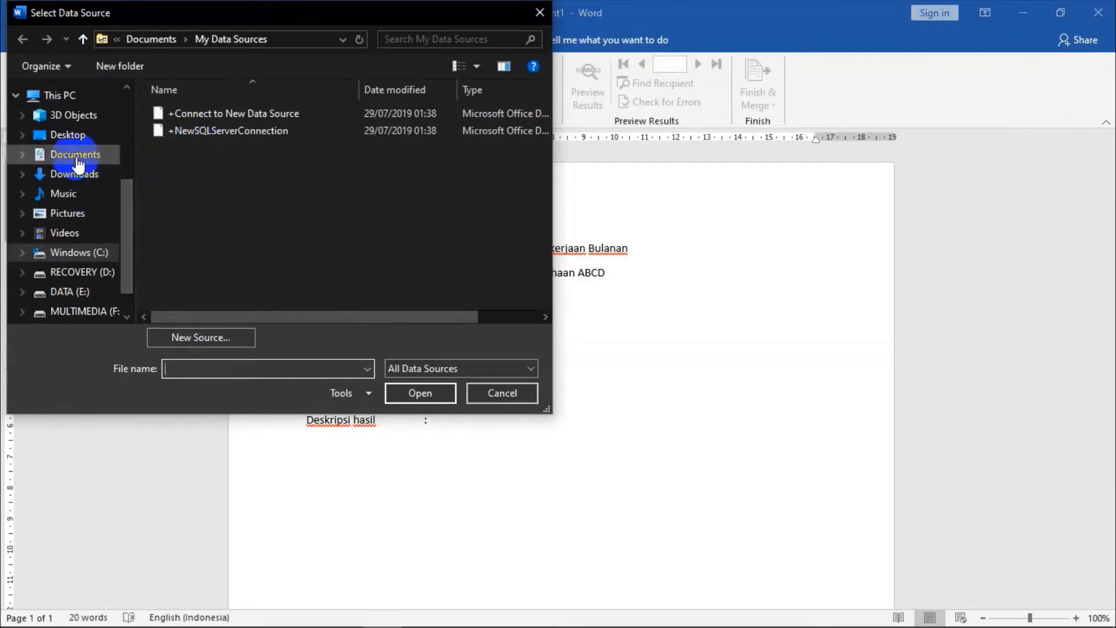
click(78, 160)
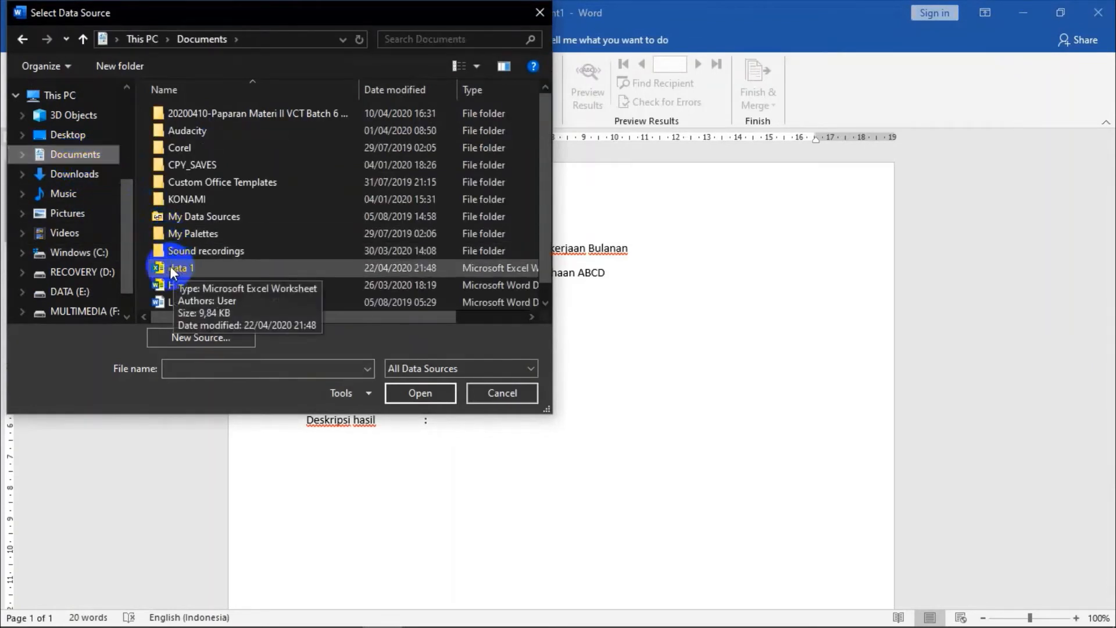
click(205, 269)
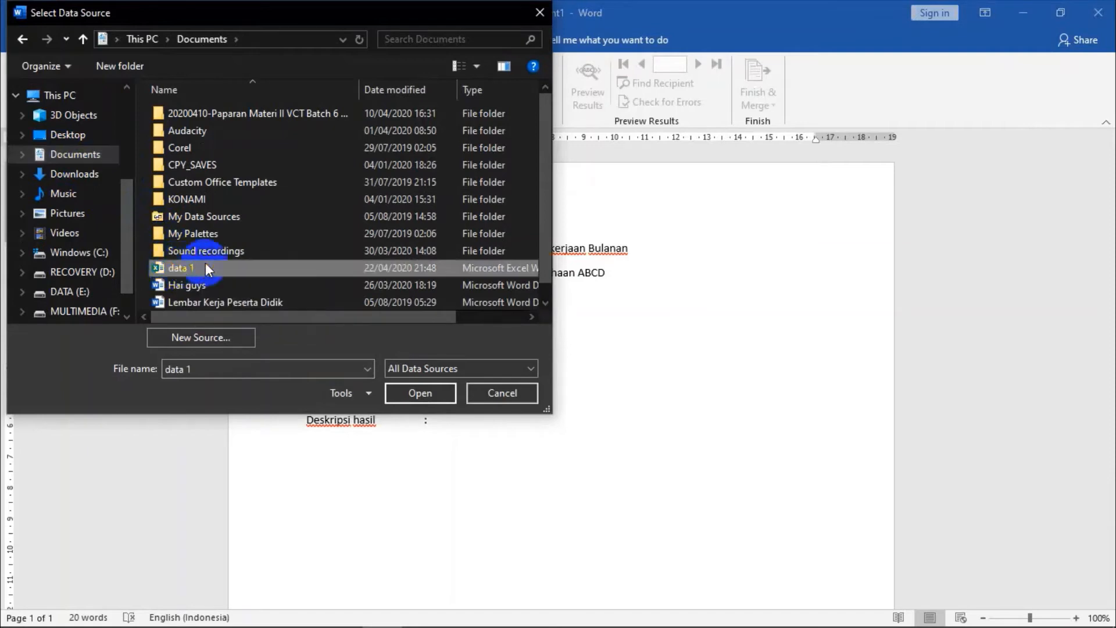
click(423, 392)
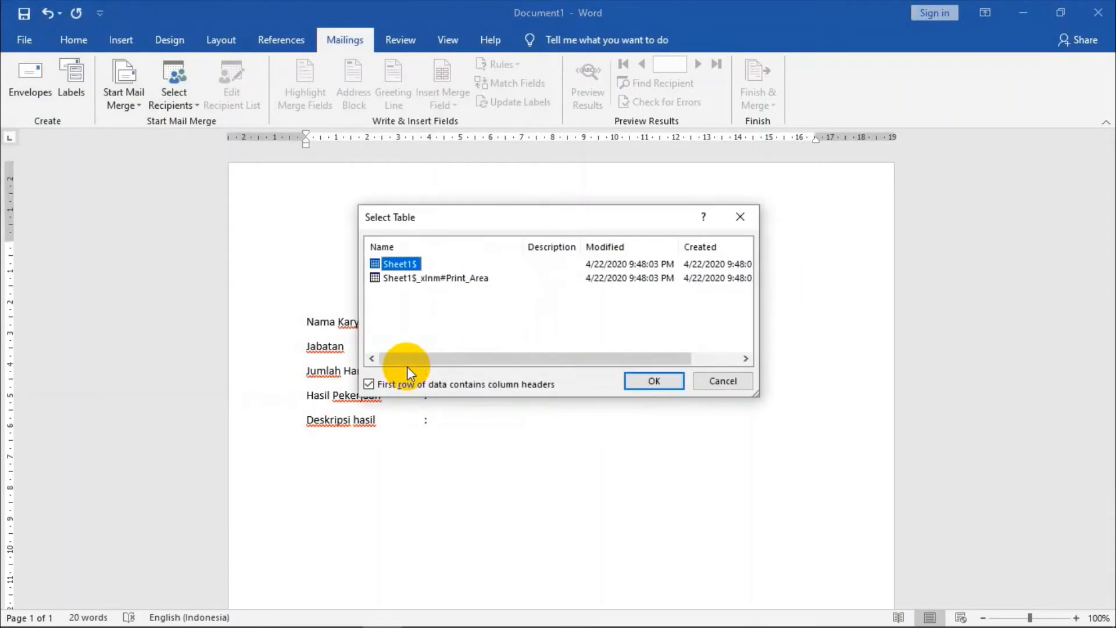
click(396, 279)
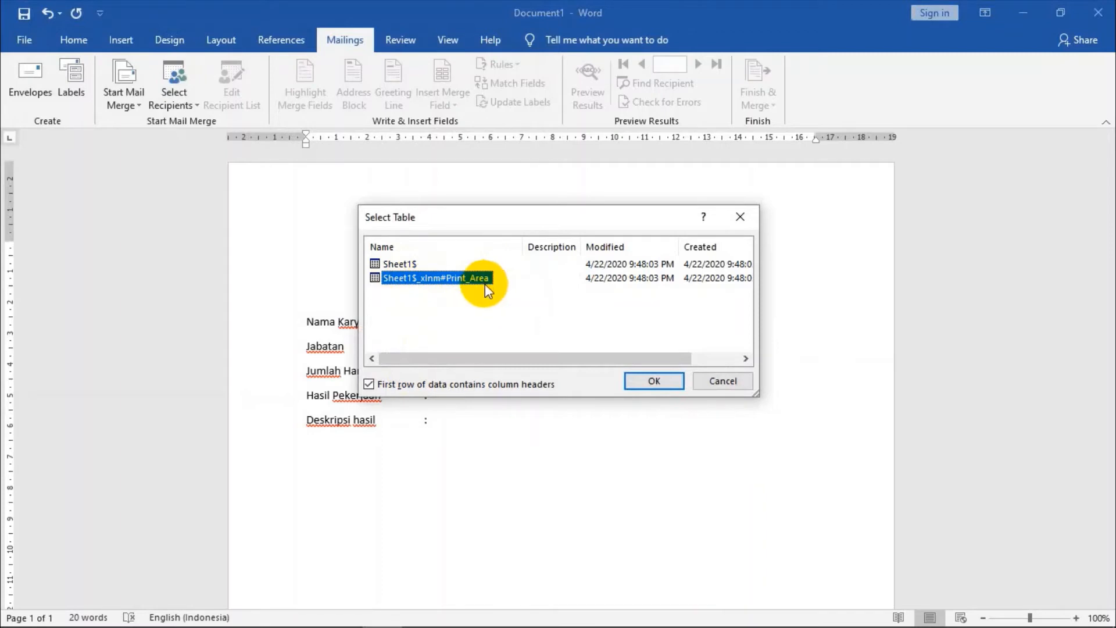
click(654, 381)
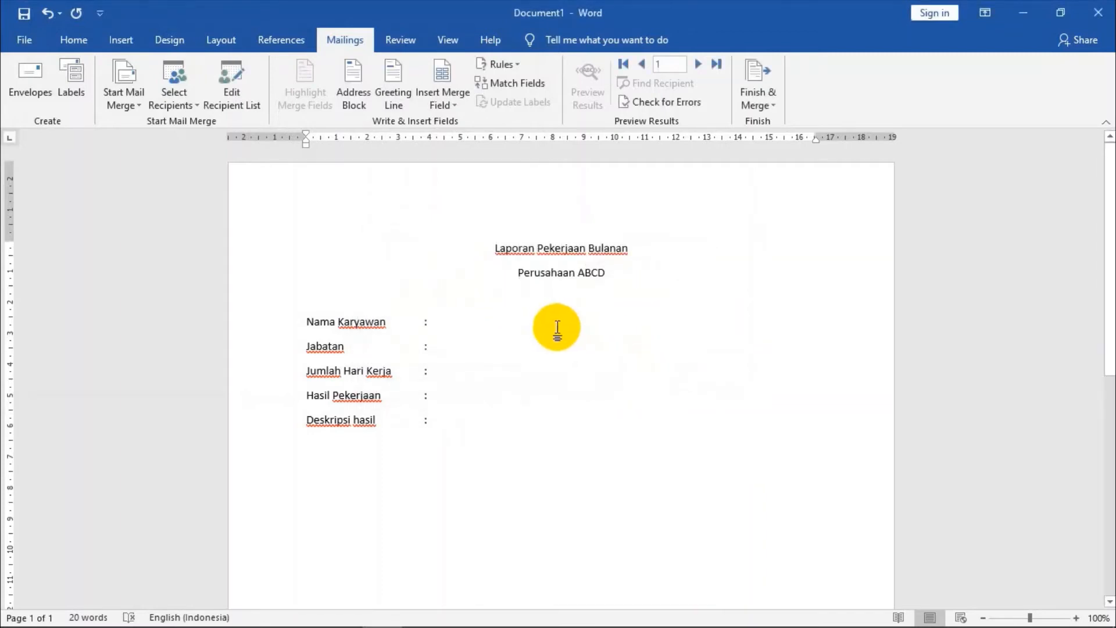
Insert the «nama» and «jabatan» merge fields after the Nama Karyawan and Jabatan labels
click(451, 321)
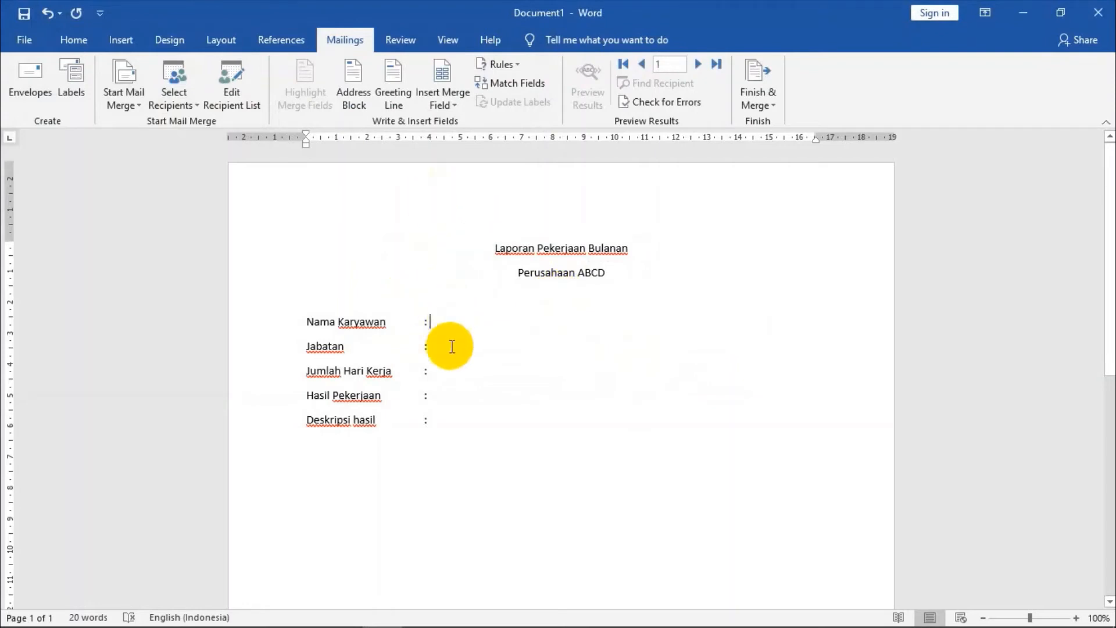
click(437, 418)
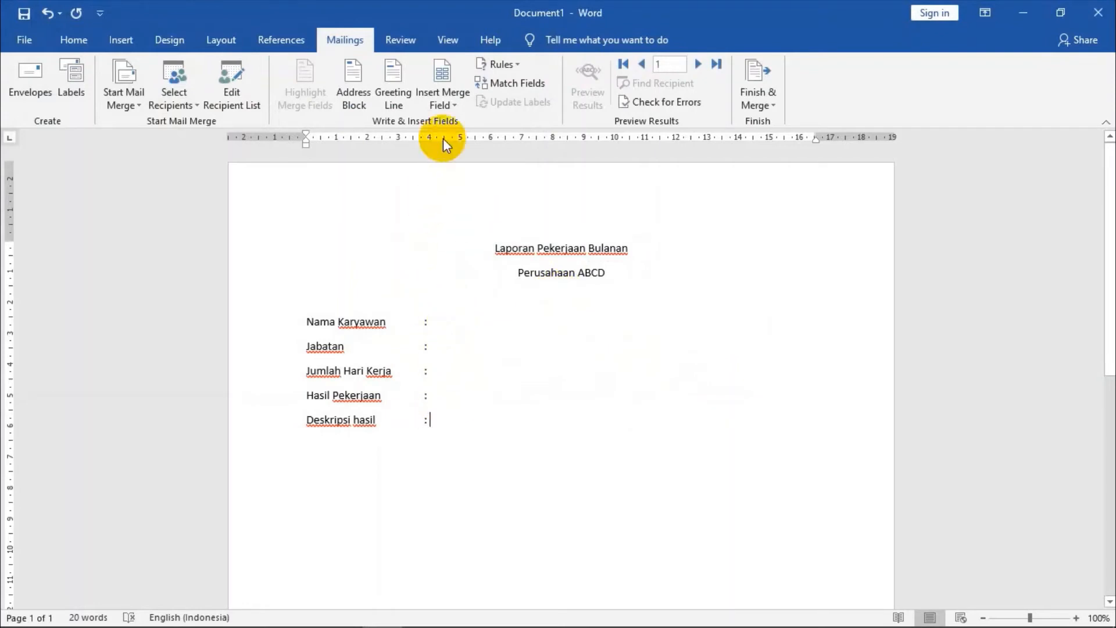
click(444, 103)
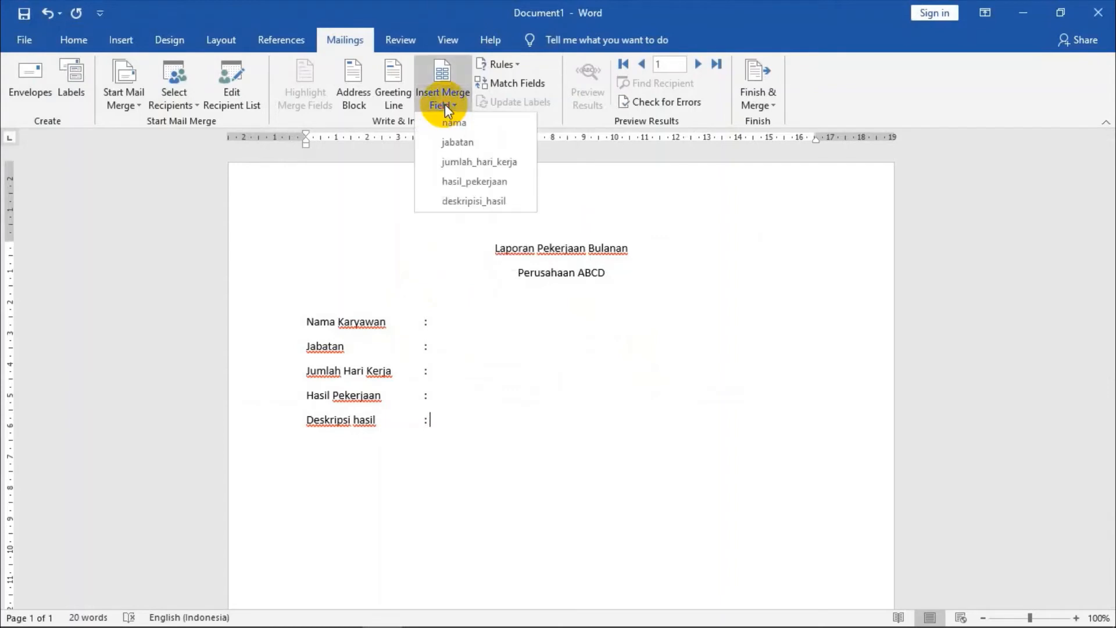
click(363, 149)
click(453, 321)
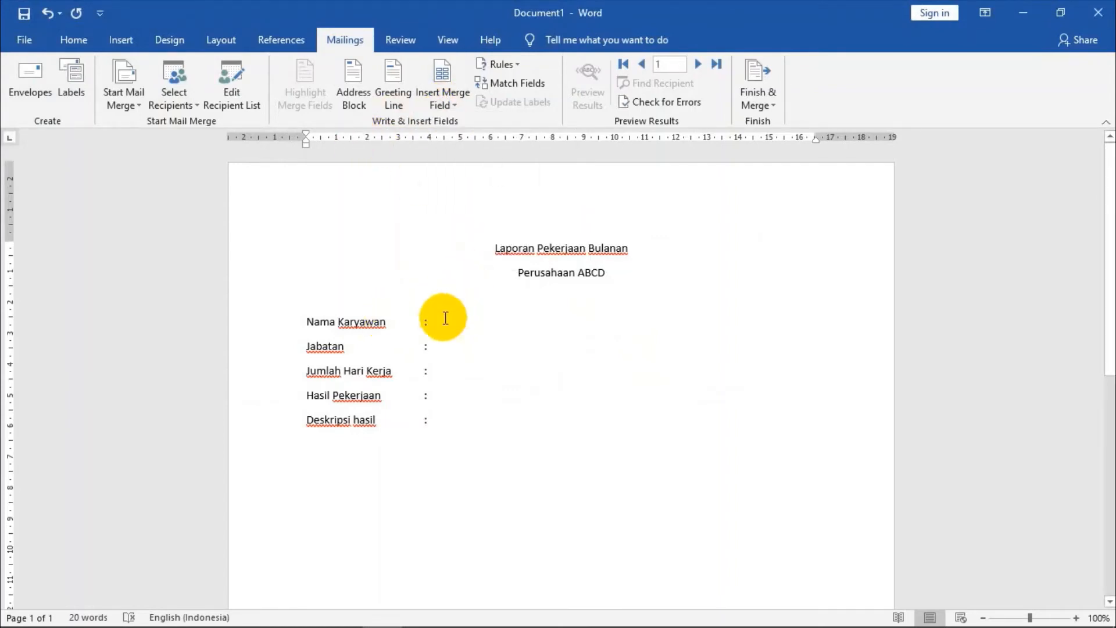
click(447, 324)
key(Down)
key(Down)
key(Down)
key(Down)
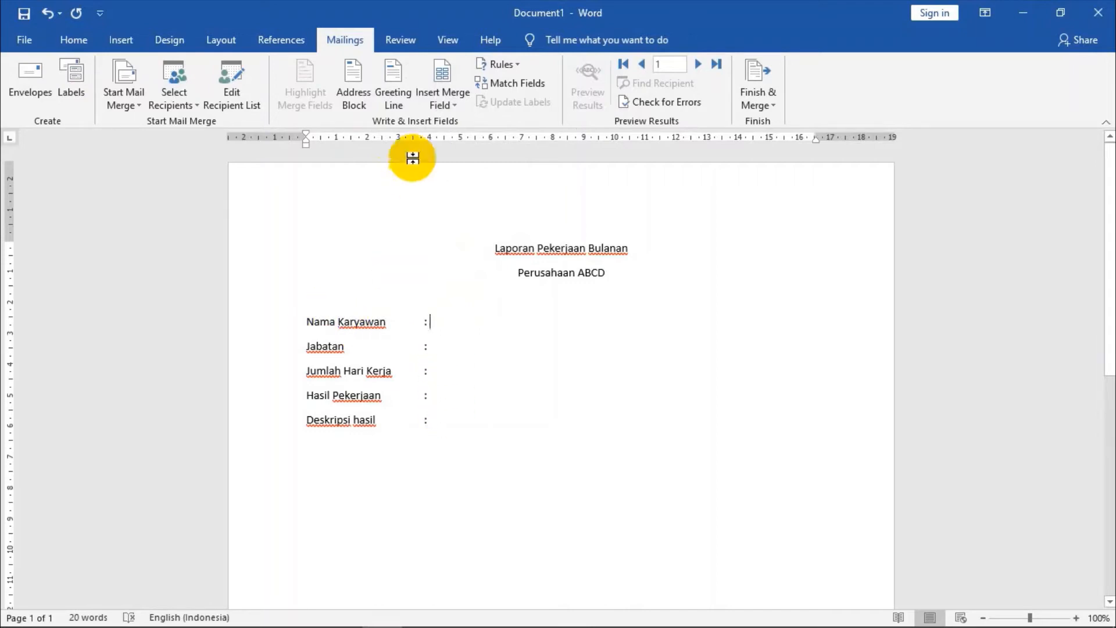
click(441, 327)
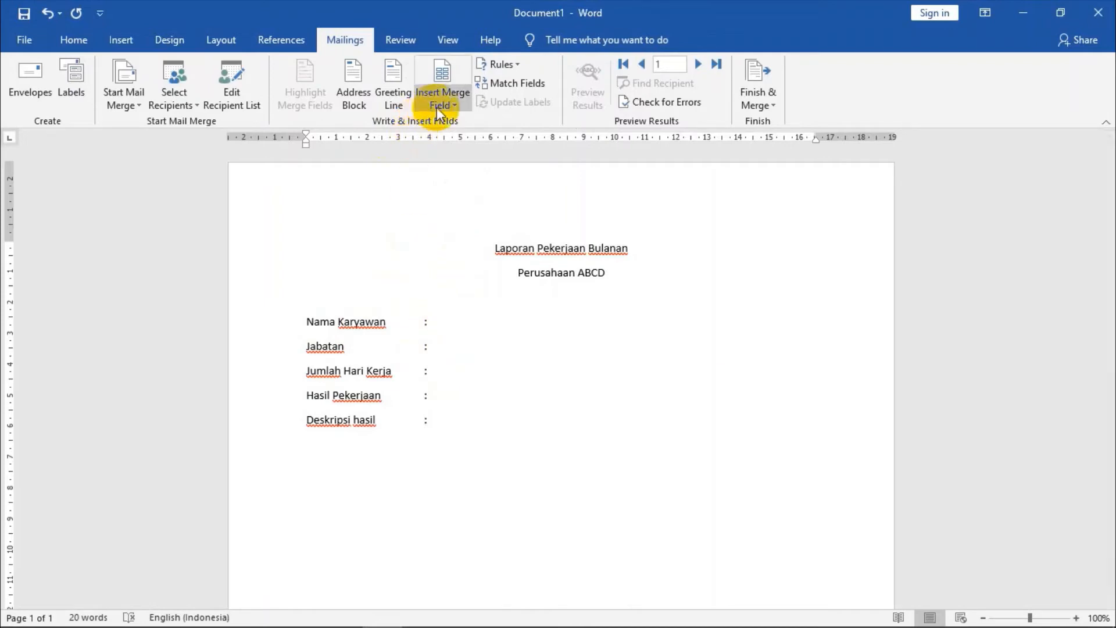
click(437, 107)
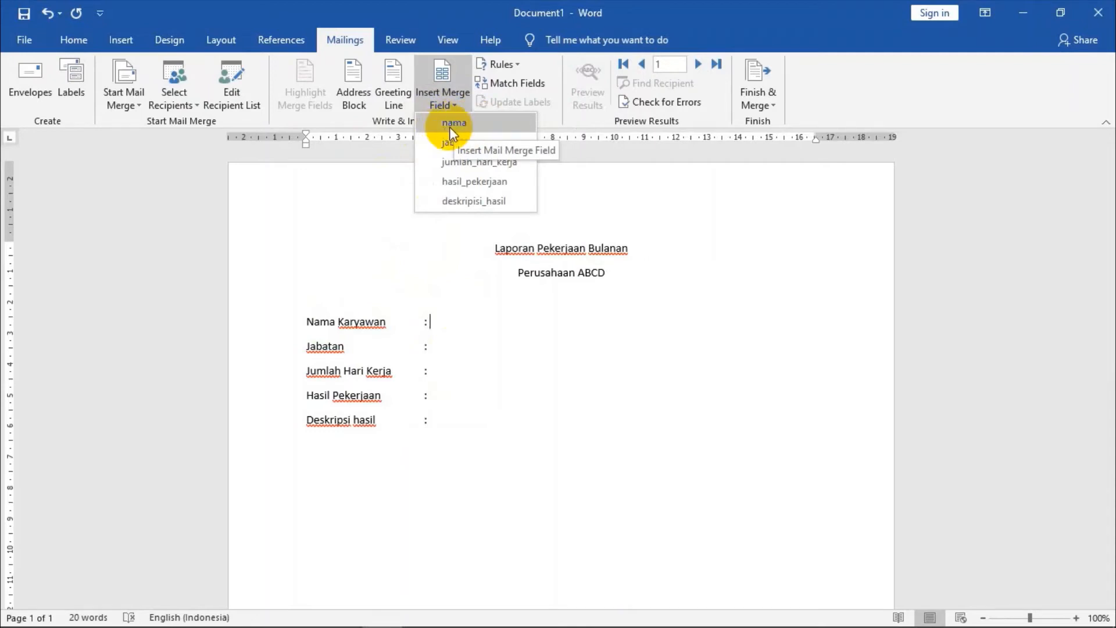
click(449, 123)
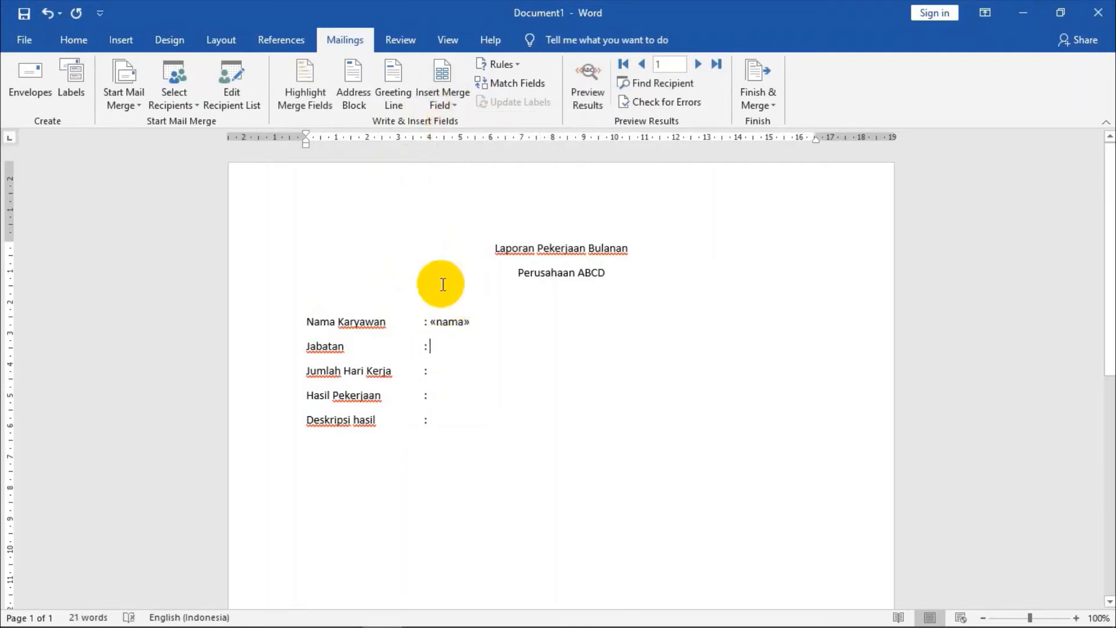
click(449, 107)
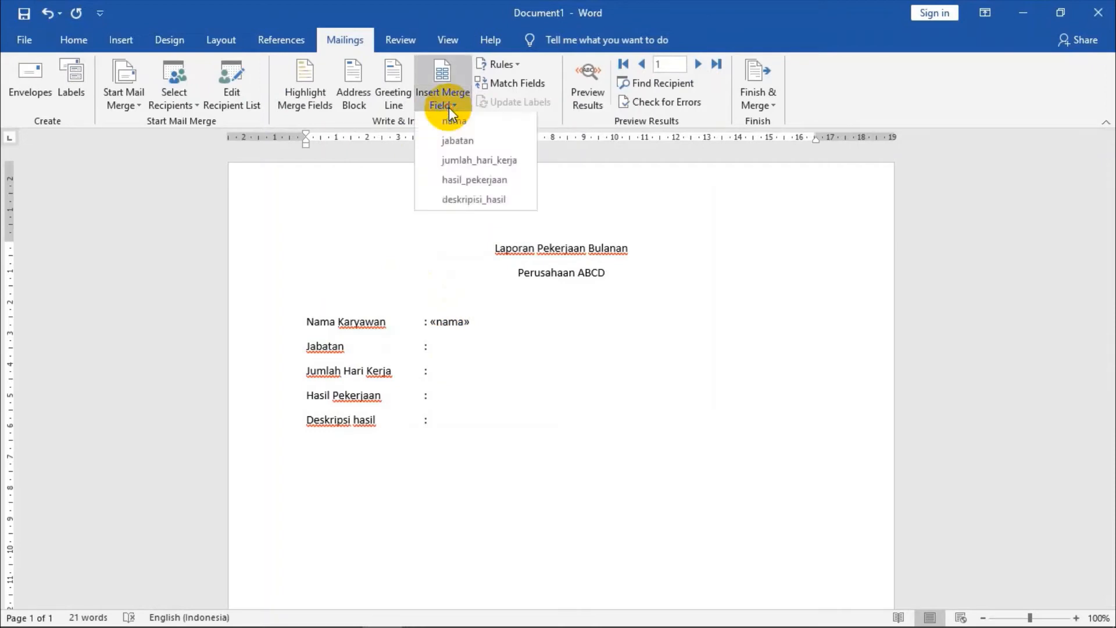
click(453, 142)
Add «jumlah_hari_kerja», «hasil_pekerjaan» and «deskripisi_hasil» after their labels and check all five lines
click(456, 370)
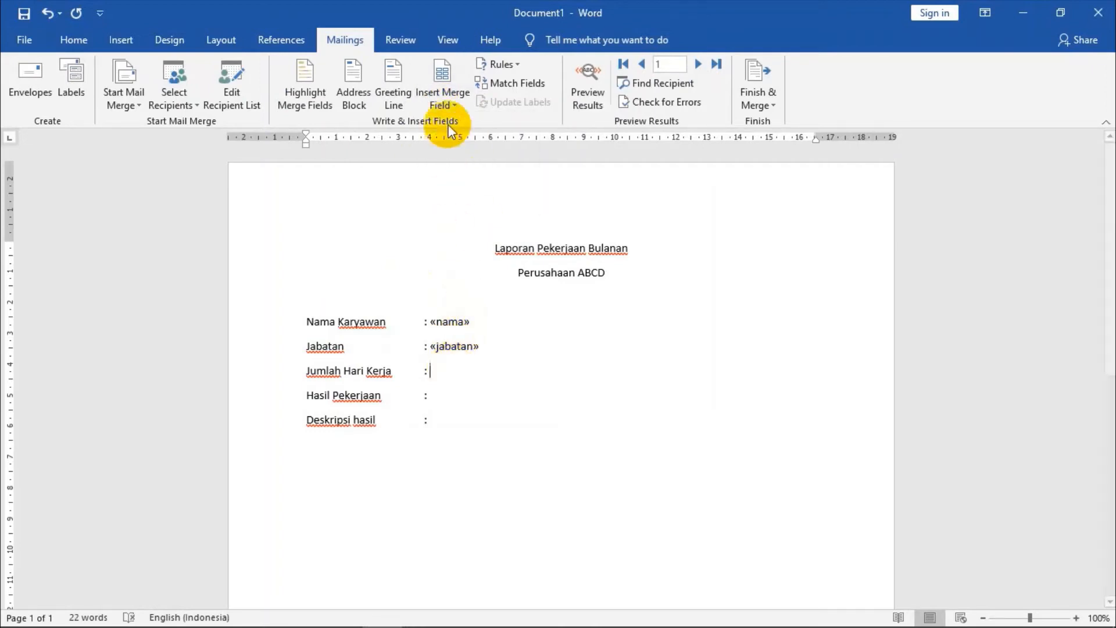
click(446, 106)
click(473, 169)
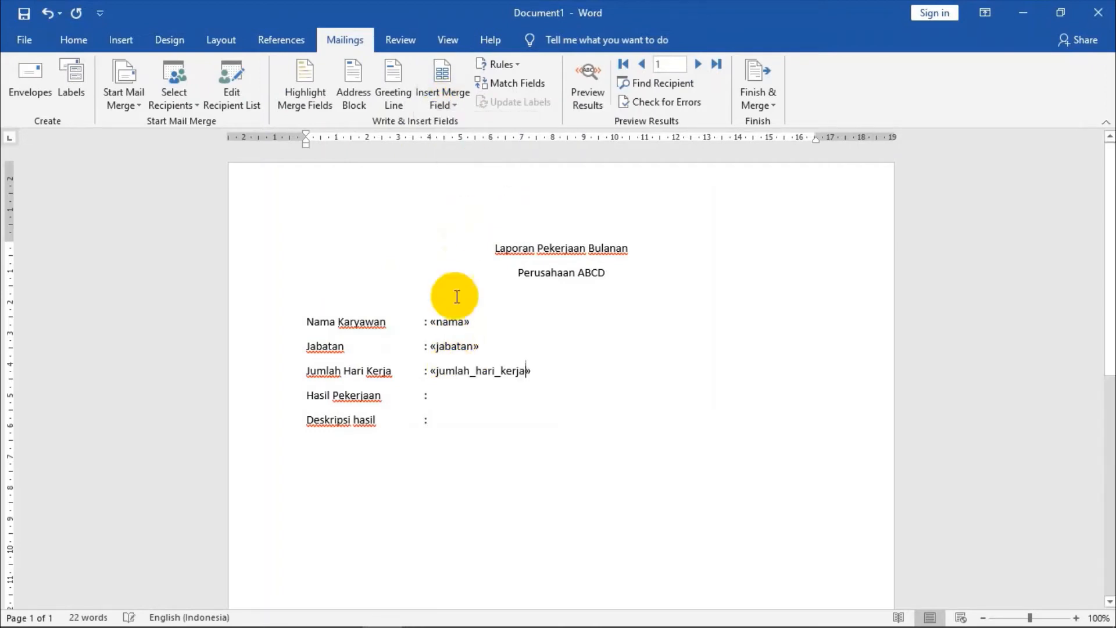
click(449, 389)
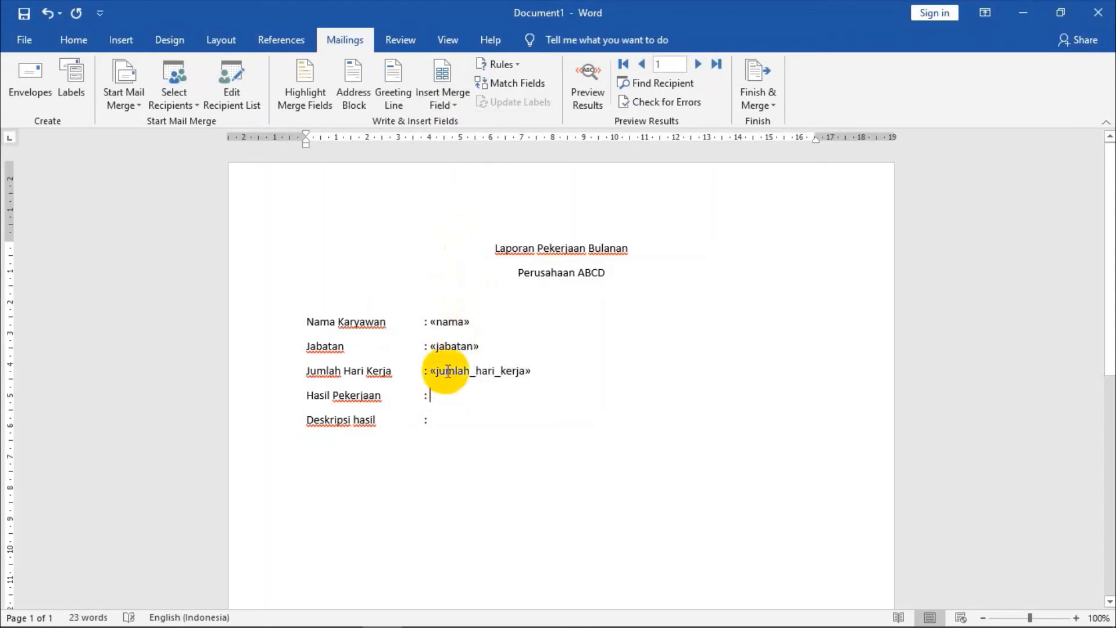
click(447, 106)
click(470, 185)
click(444, 417)
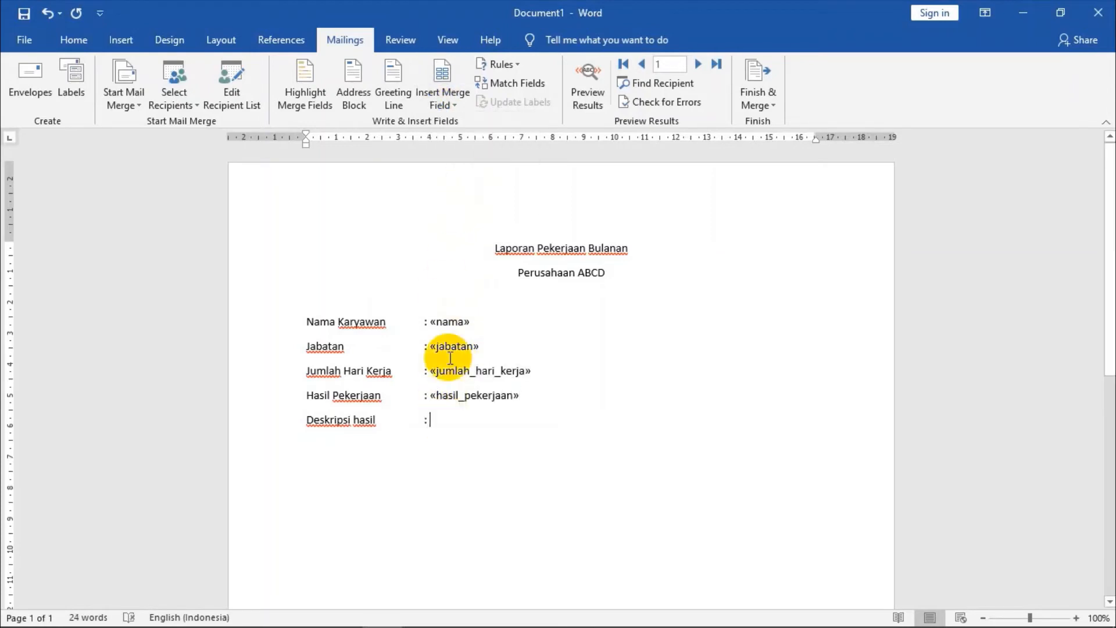
click(448, 107)
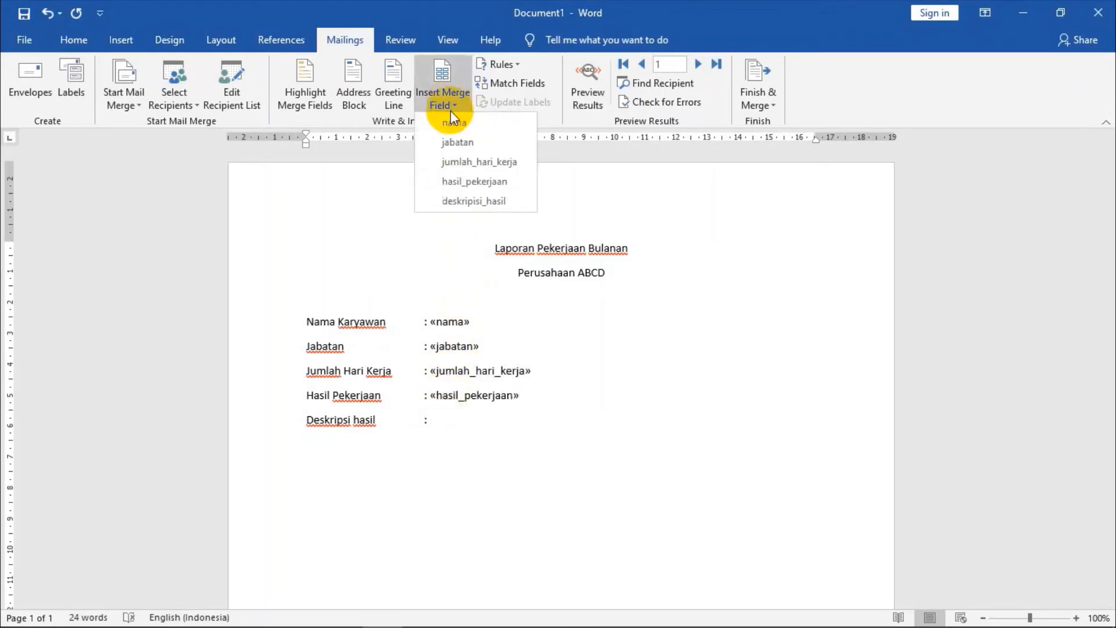
click(466, 201)
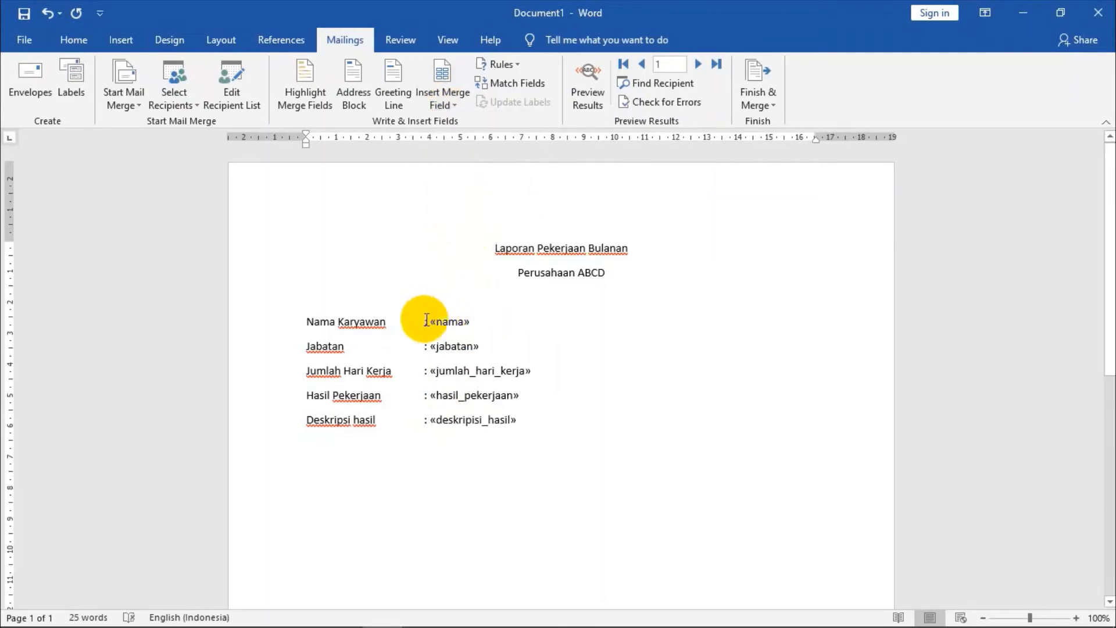
drag(426, 320, 506, 456)
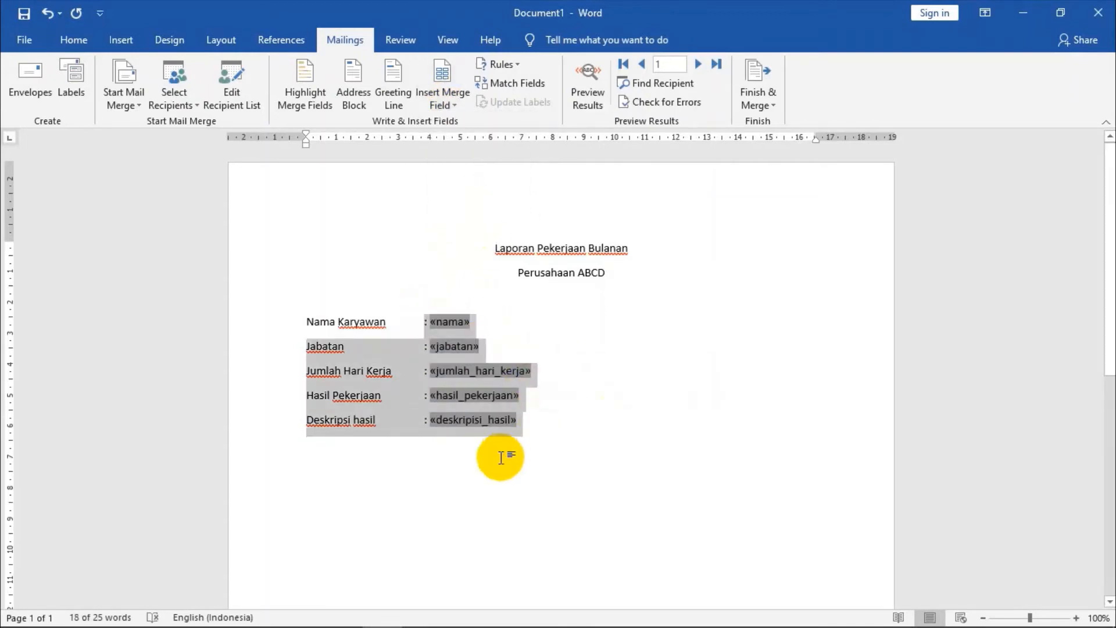
click(498, 457)
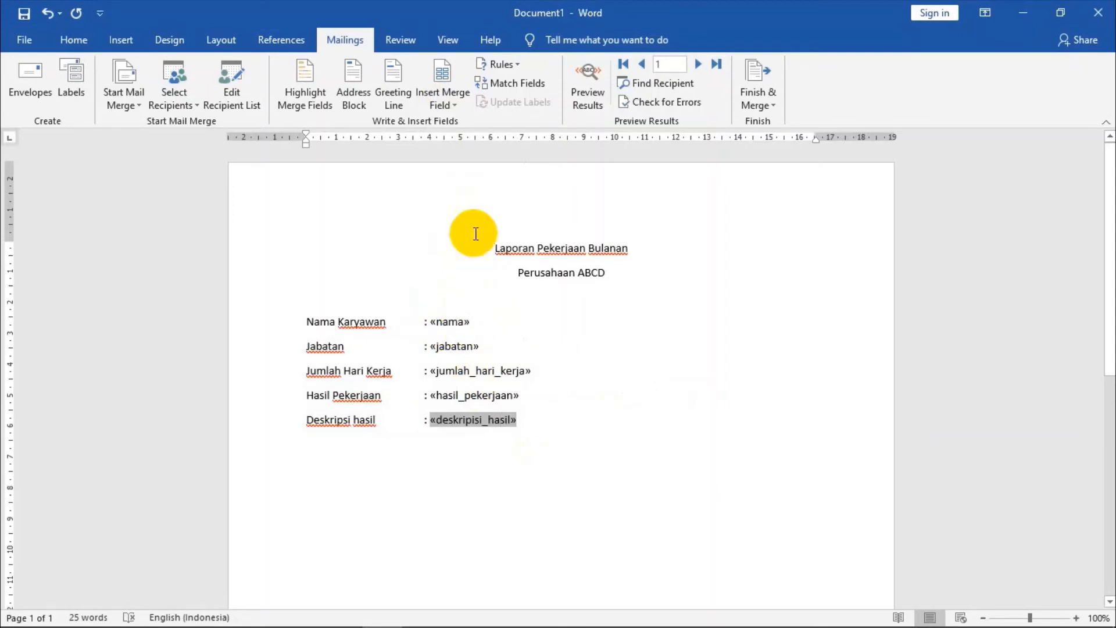
Turn on Preview Results and confirm the shown value Ahmad comes from a merge field
click(596, 89)
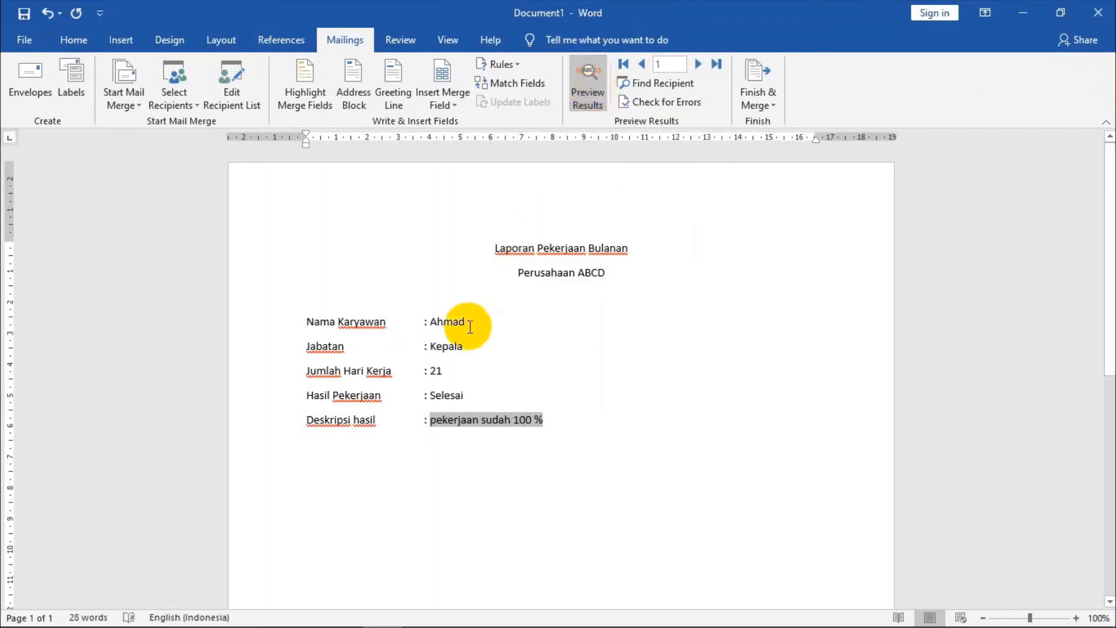
click(468, 322)
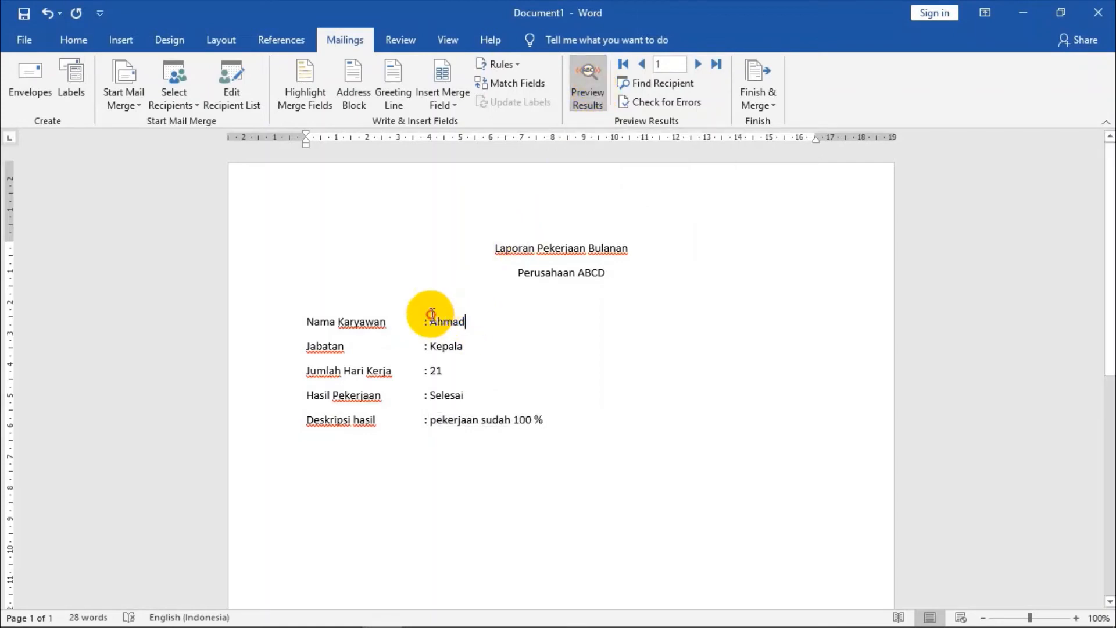
drag(431, 315, 548, 413)
click(578, 434)
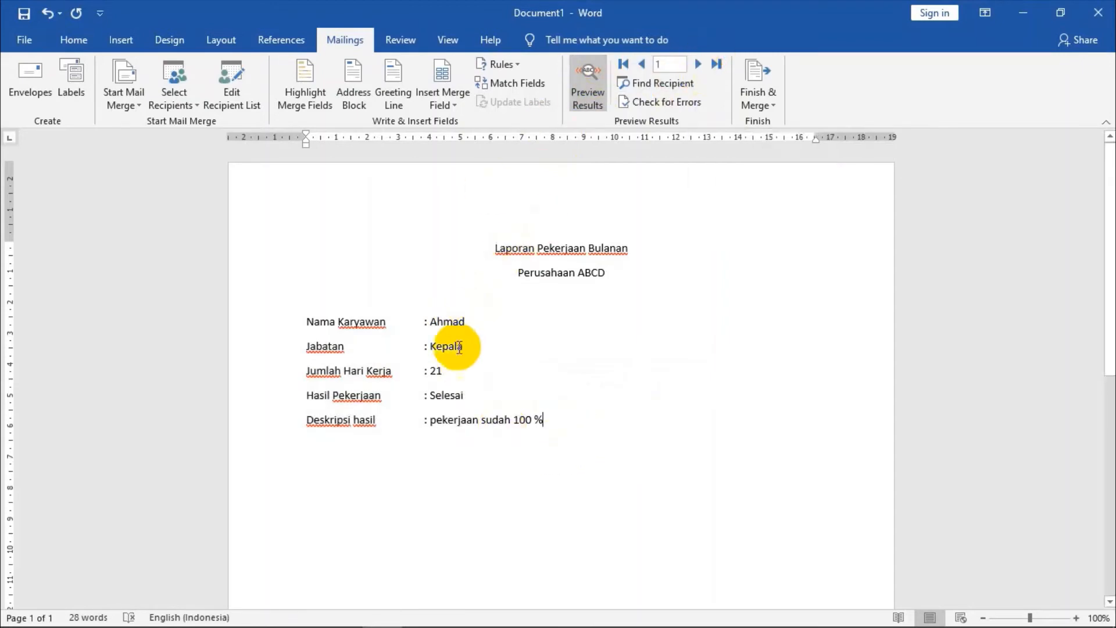
click(454, 322)
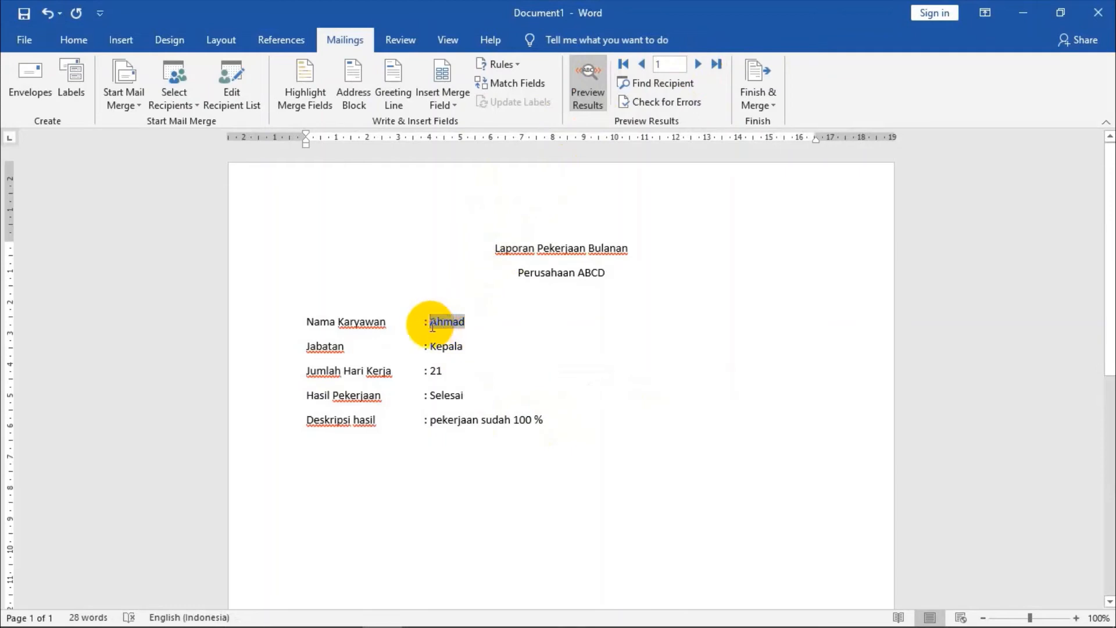
click(470, 330)
click(458, 325)
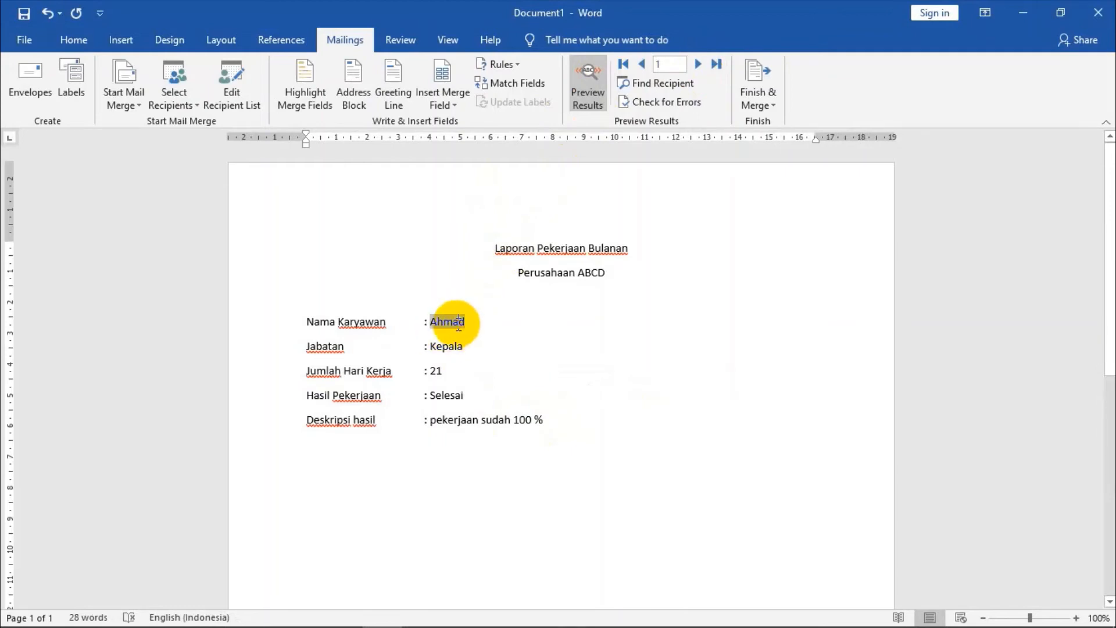
click(504, 322)
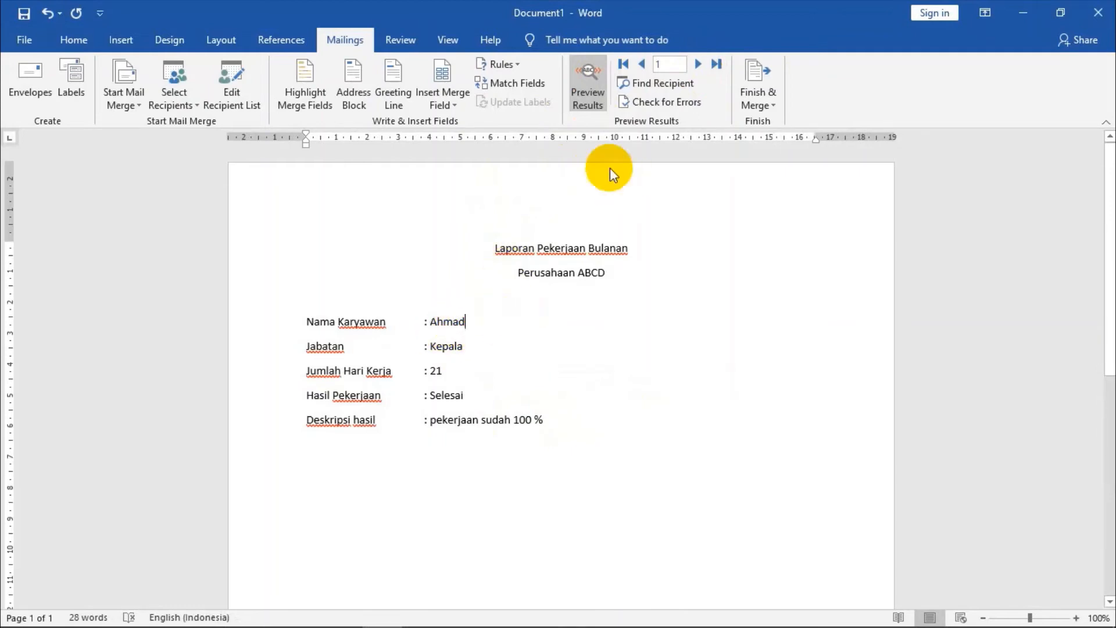
Step through the employee records with Next and Previous Record, ending on record 5
click(682, 63)
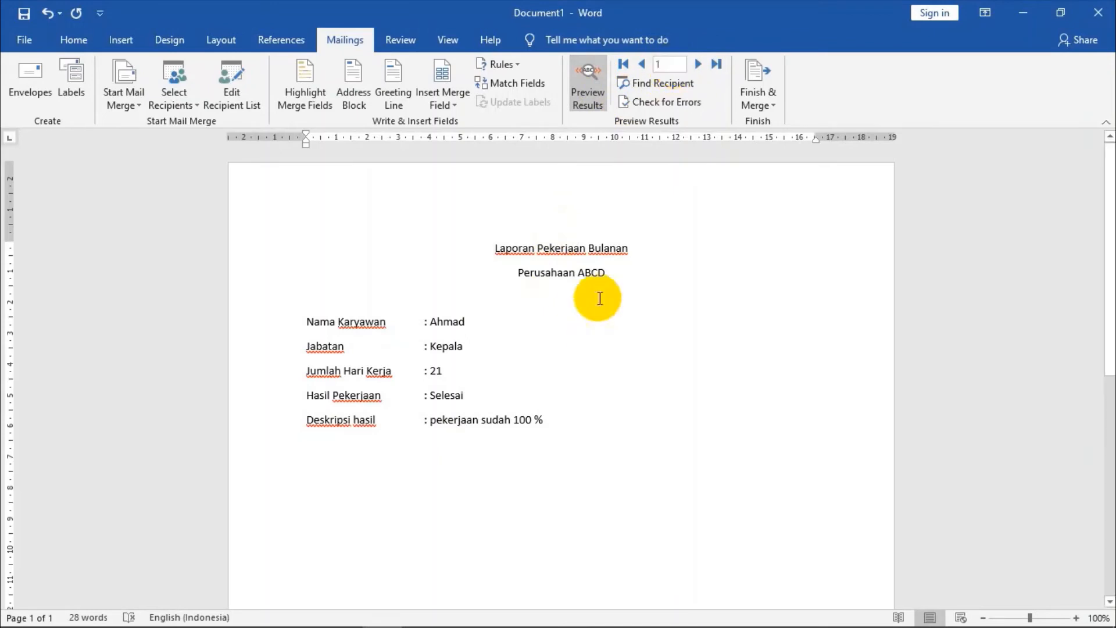
click(699, 65)
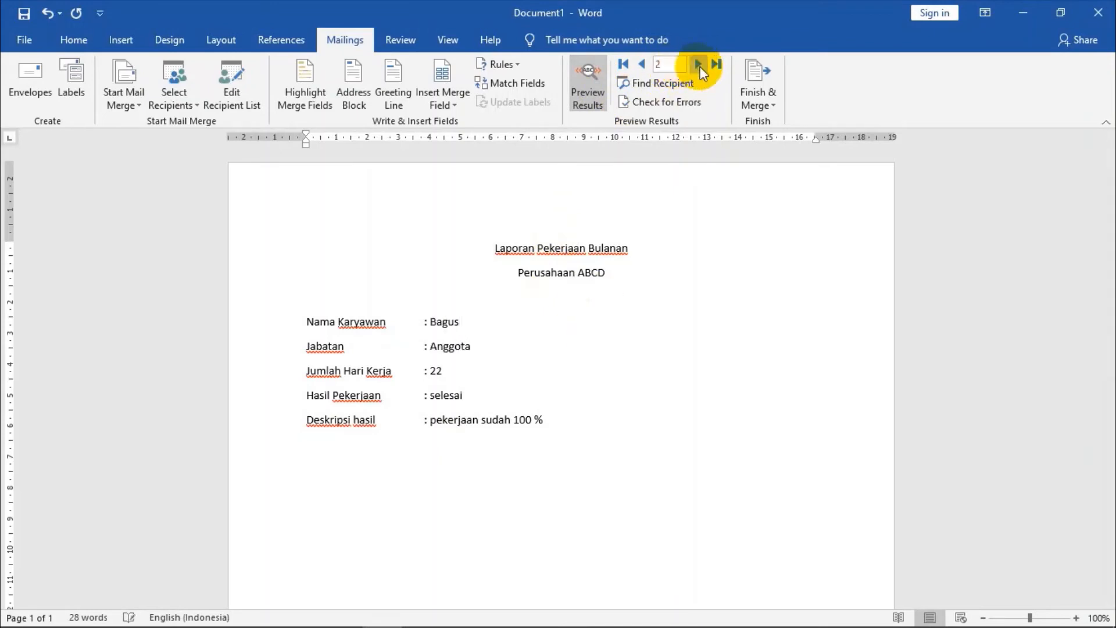
click(700, 66)
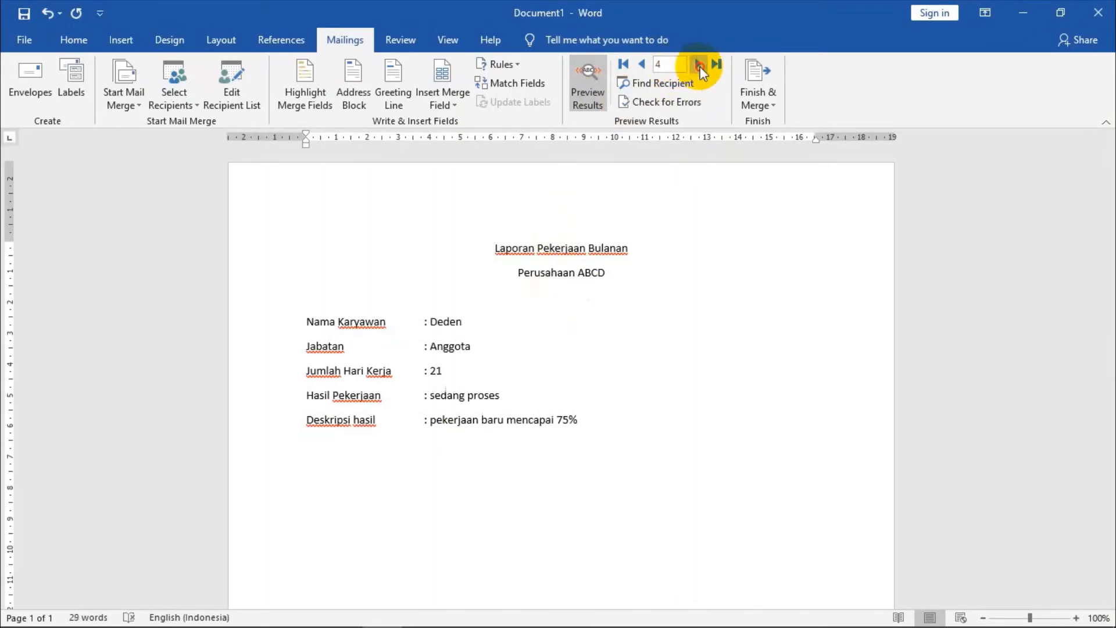
click(700, 66)
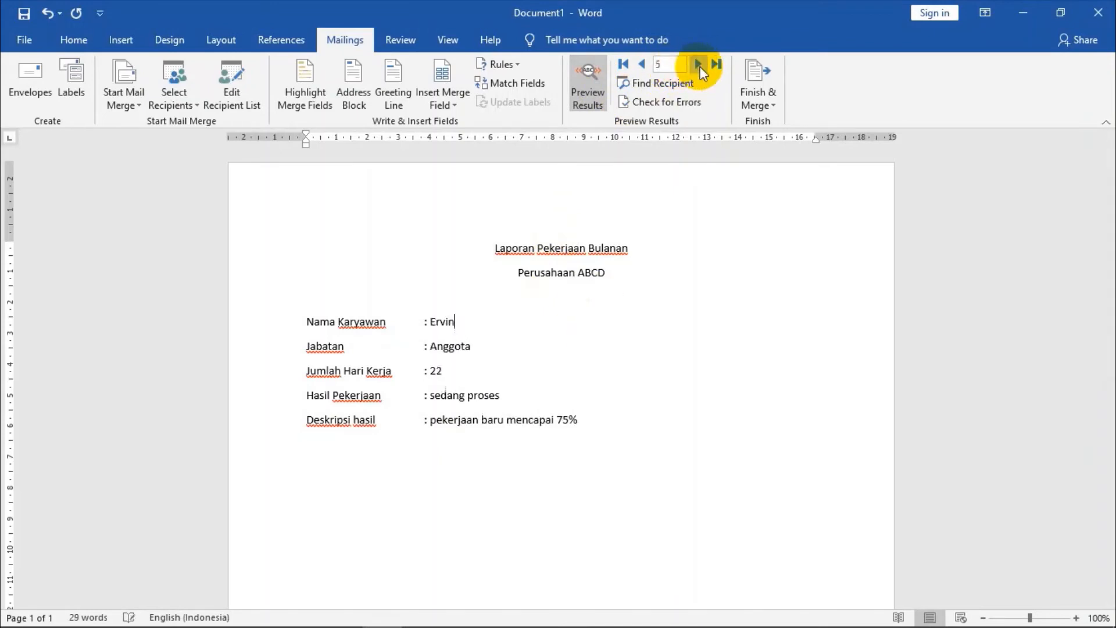
click(647, 63)
click(647, 63)
click(646, 63)
click(646, 63)
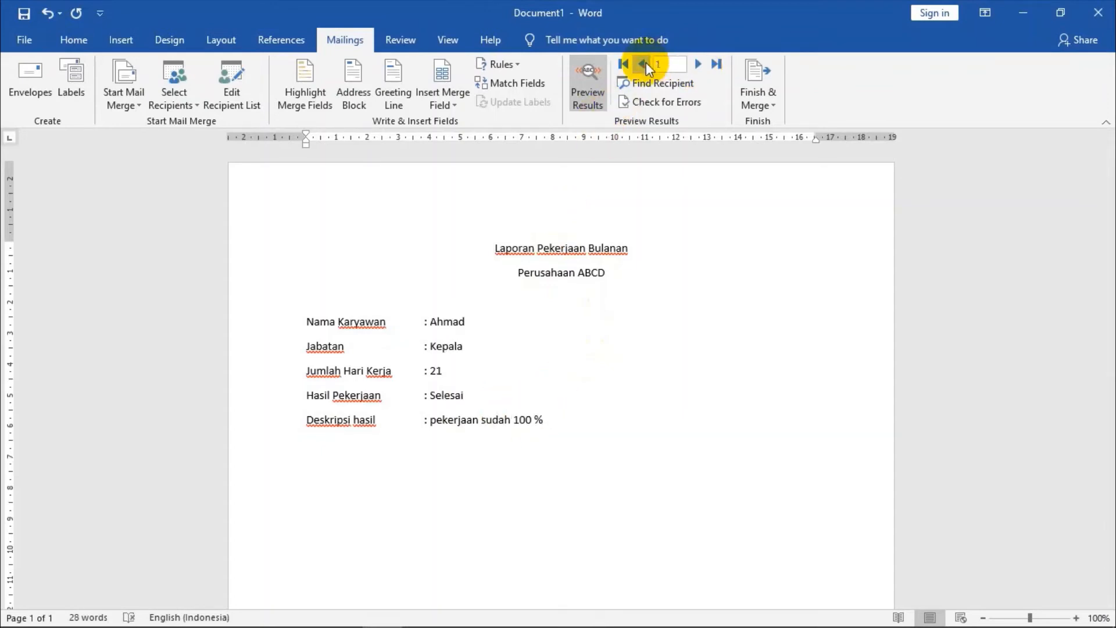
click(701, 65)
click(701, 65)
click(701, 65)
click(701, 65)
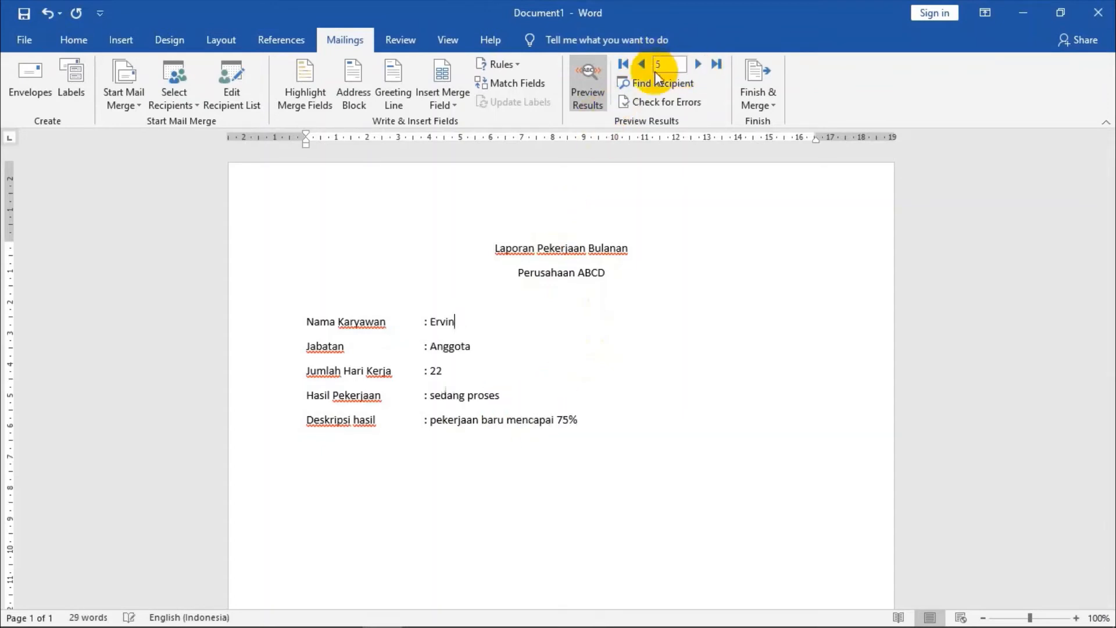
click(437, 322)
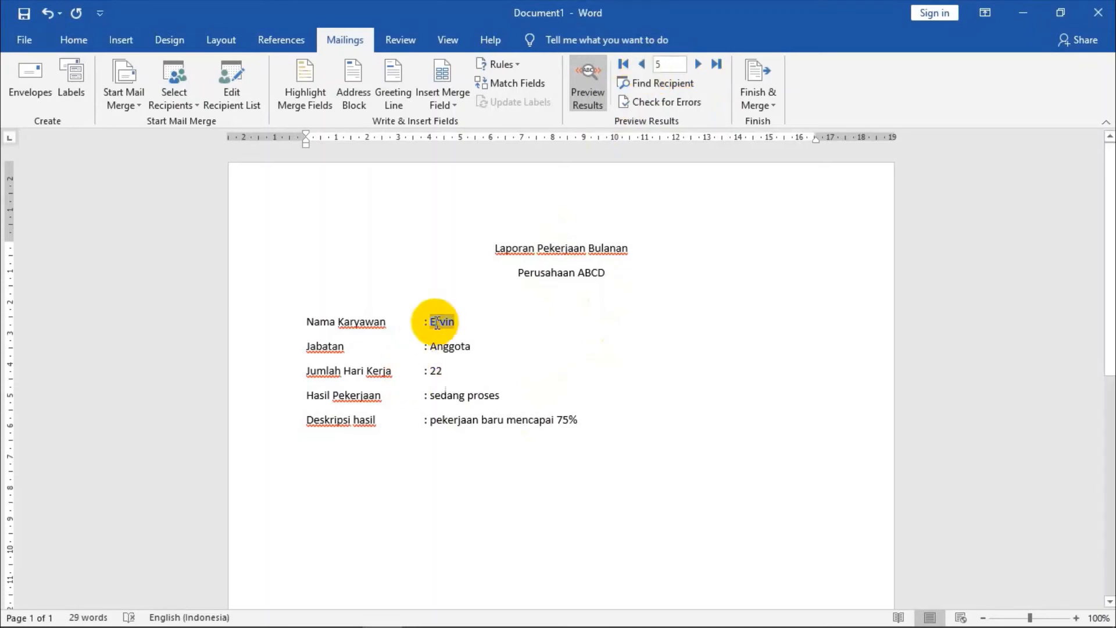
click(471, 347)
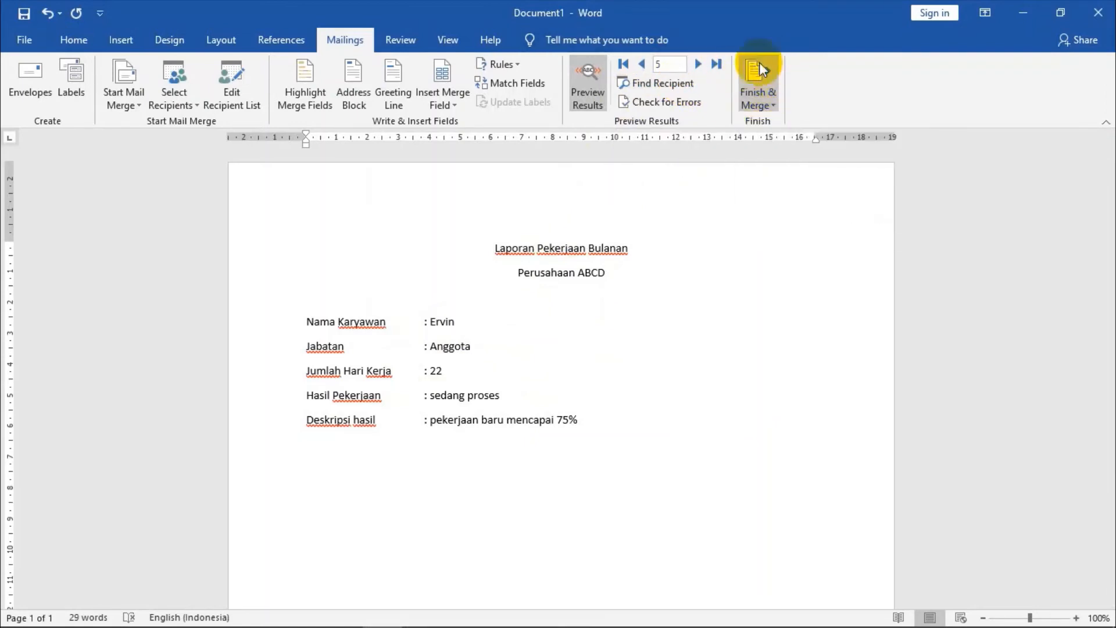
Print merged records 1 to 5 via Finish & Merge, then dismiss the printer-setup error
click(763, 95)
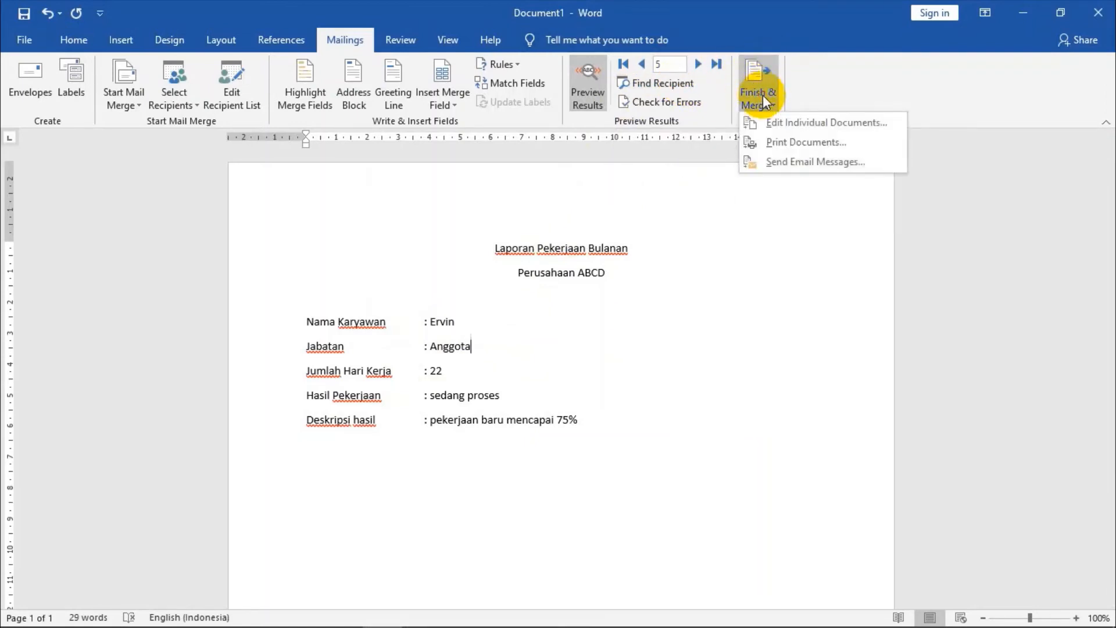
click(763, 140)
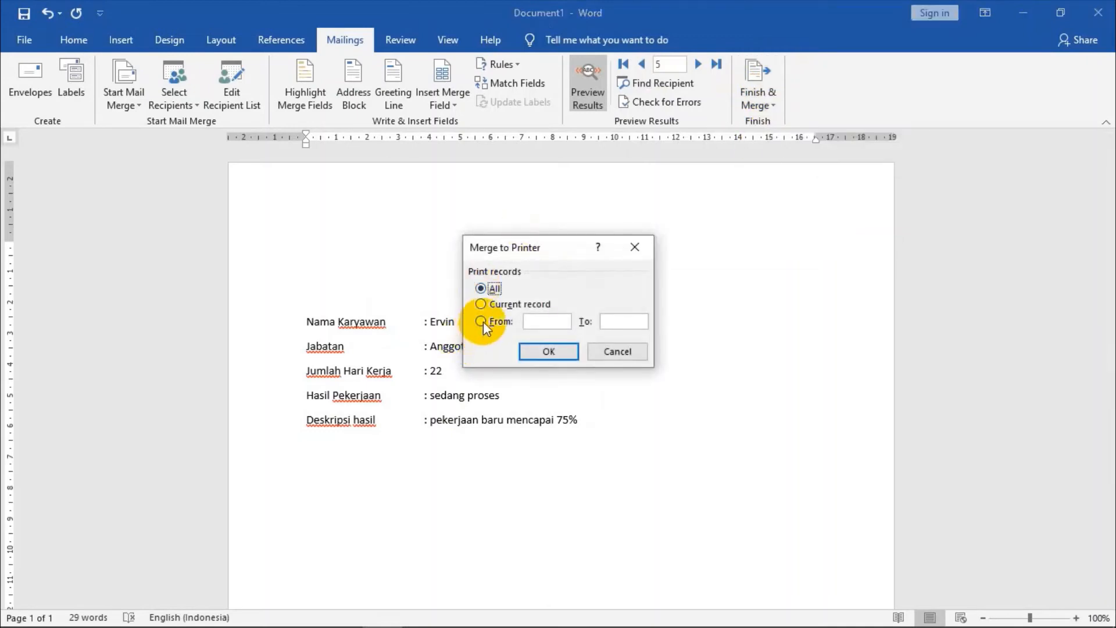
click(531, 321)
text(1)
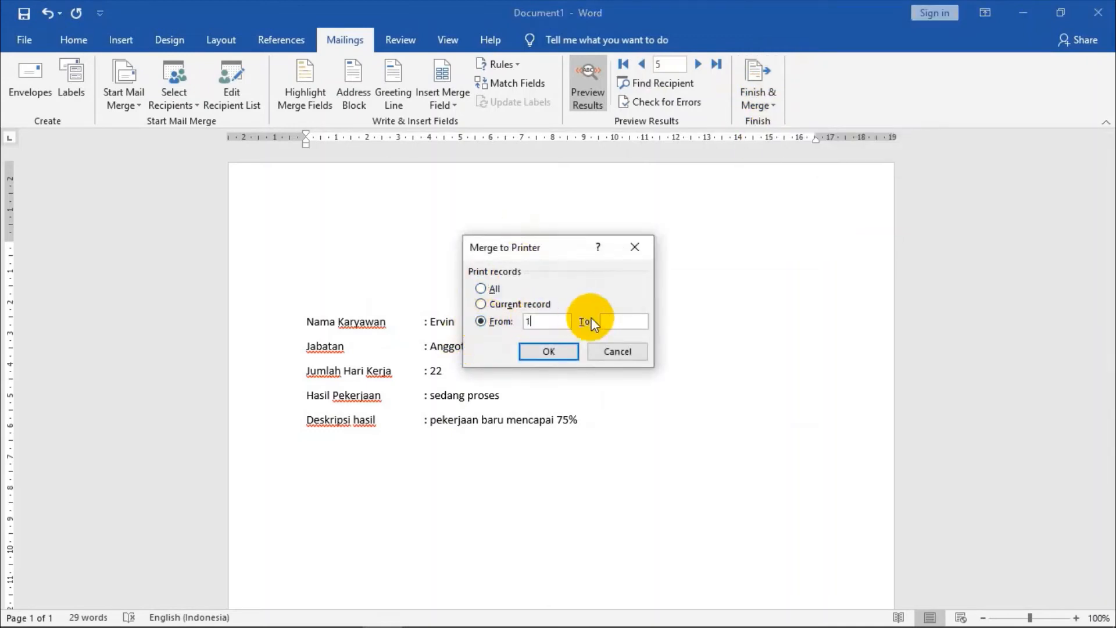
click(629, 322)
text(5)
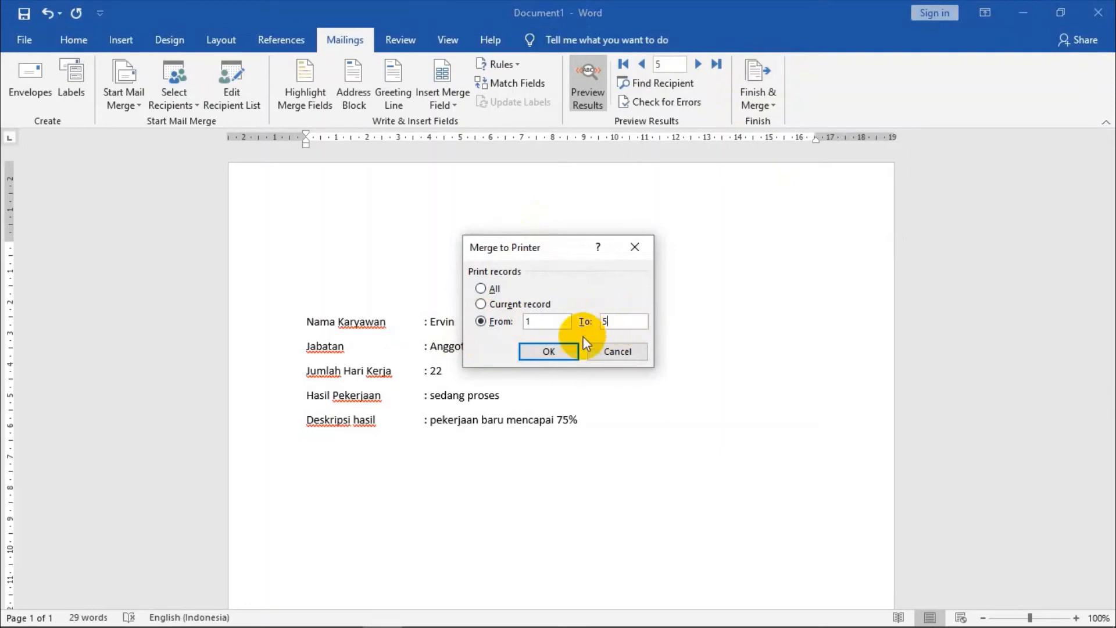
click(548, 351)
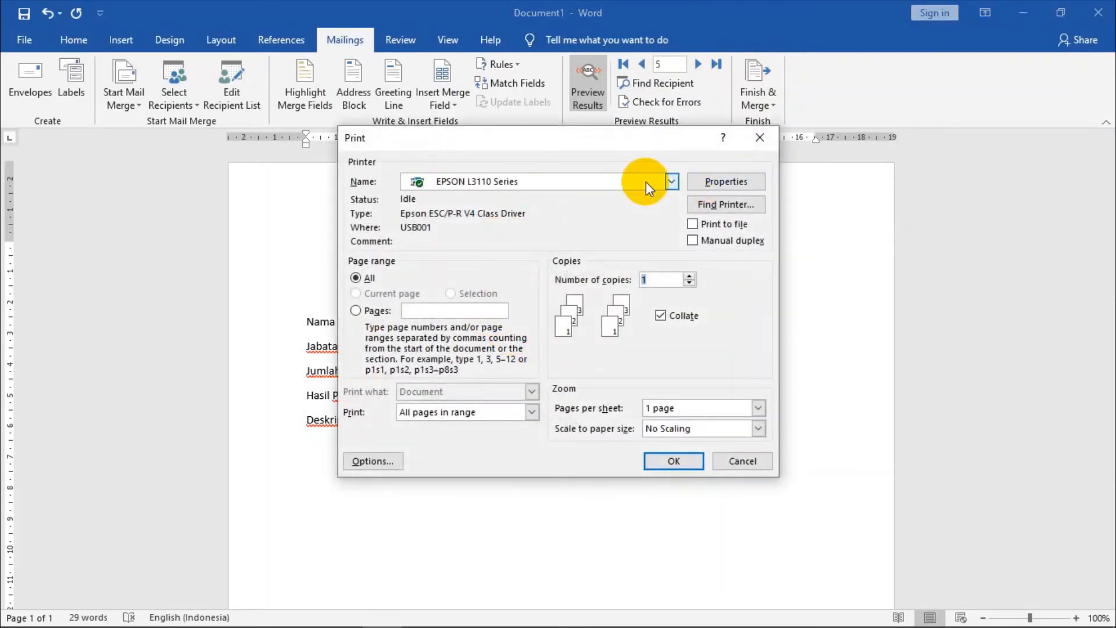
click(668, 457)
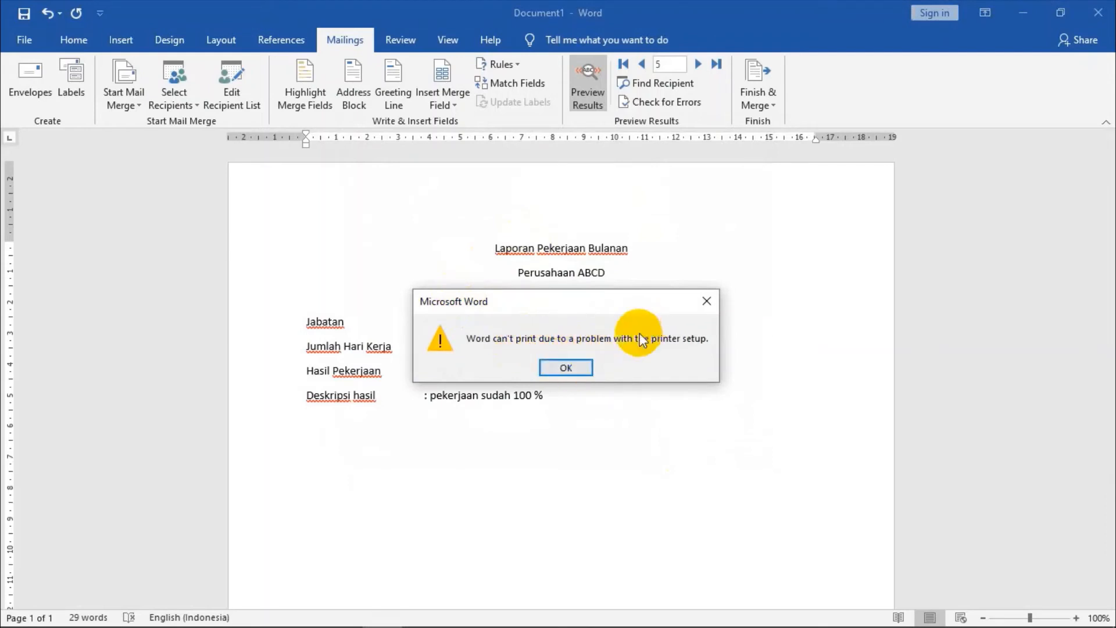
click(566, 365)
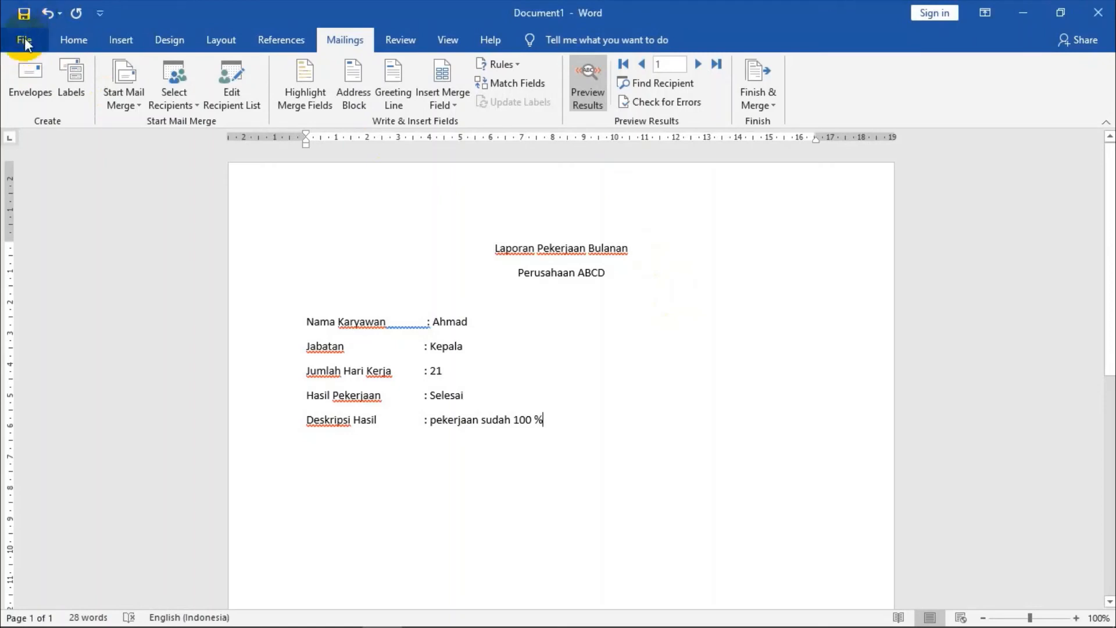
Save the report in Documents as 'Laporan Pekerjaan Bulanan'
click(25, 42)
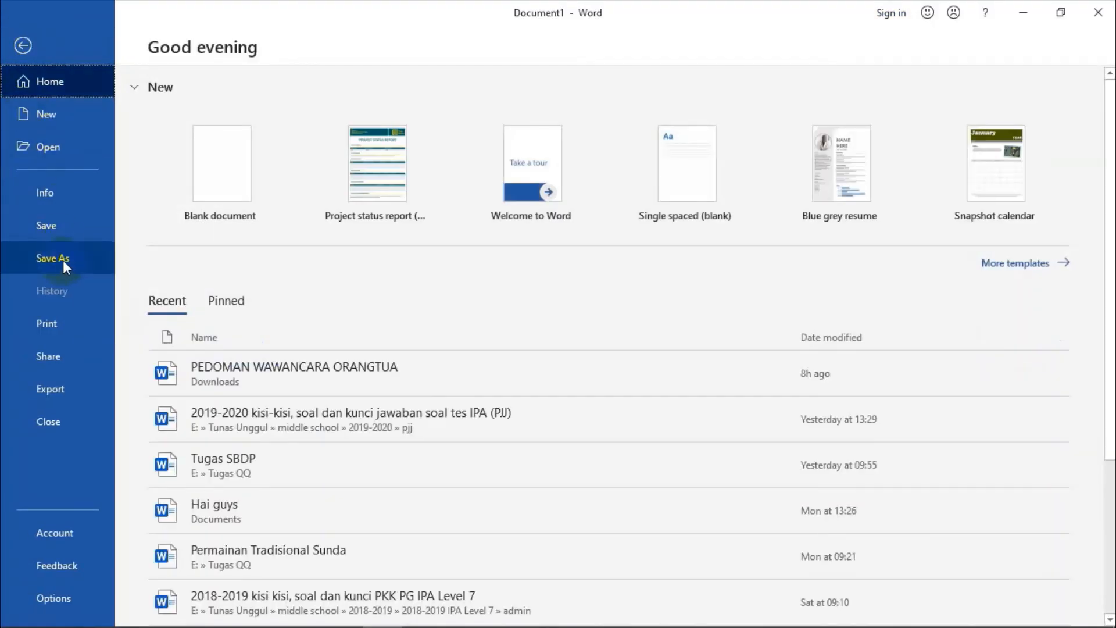
click(53, 256)
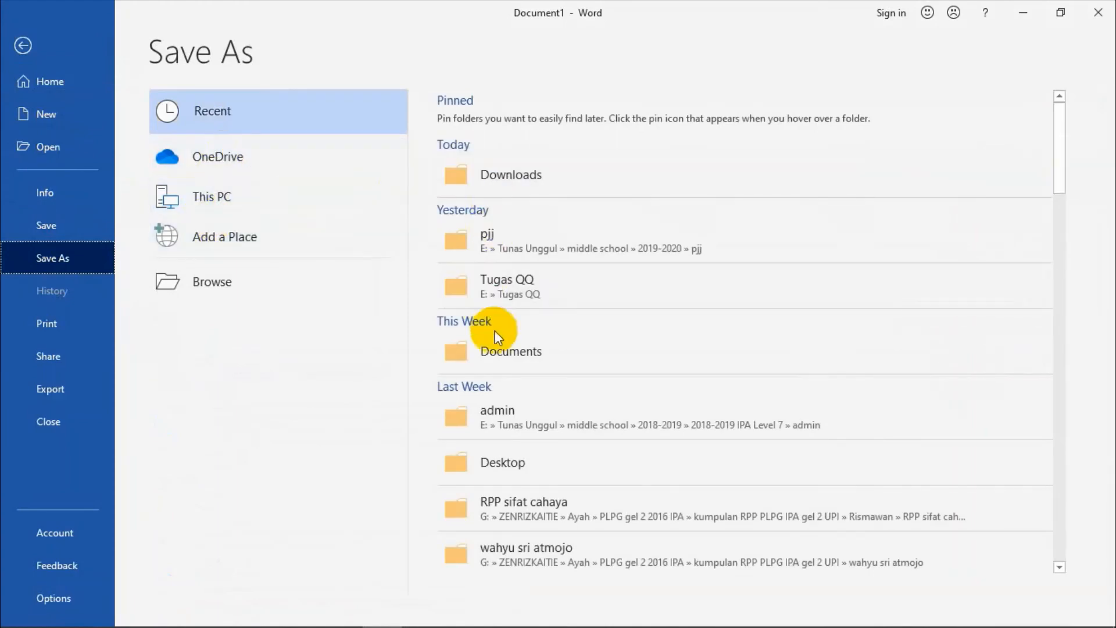
click(517, 349)
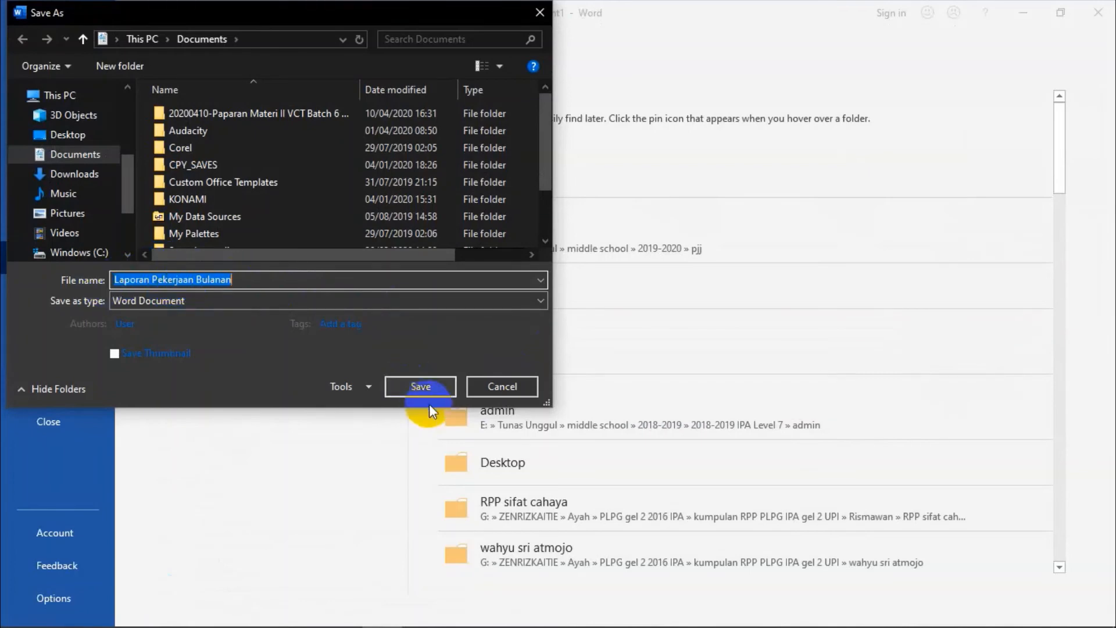
click(416, 390)
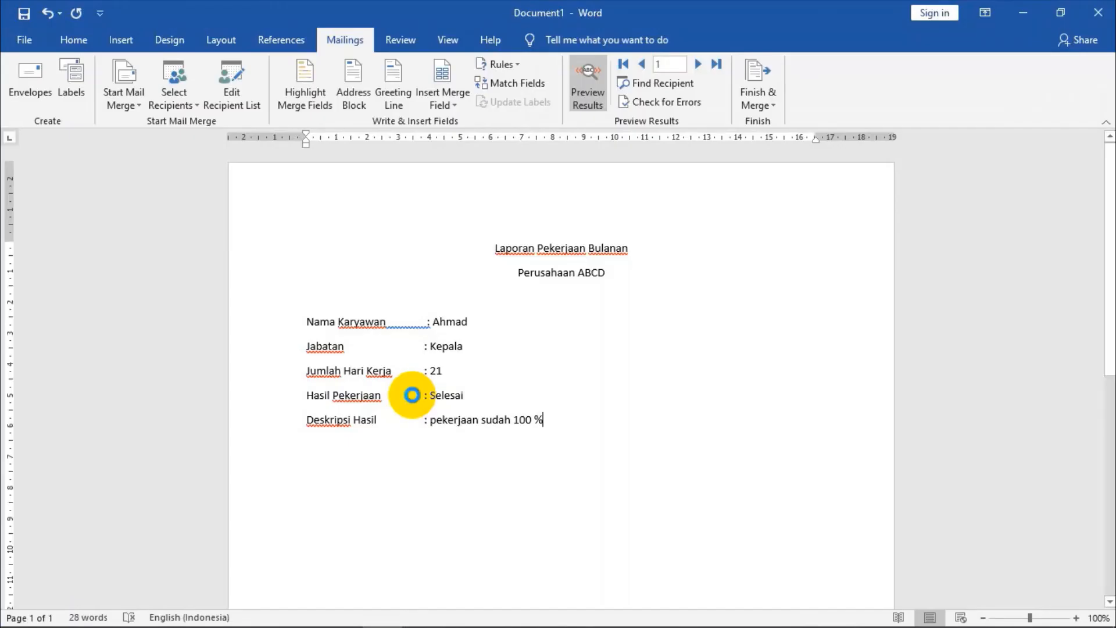
Select and review the report's title and data rows in the saved document
click(494, 303)
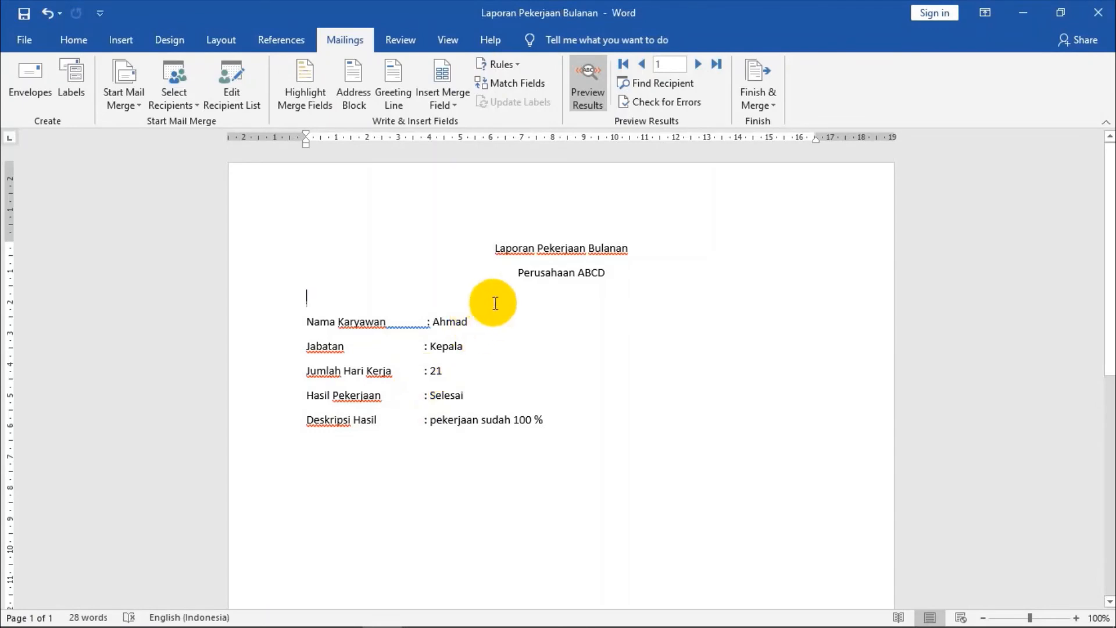
drag(495, 249, 567, 418)
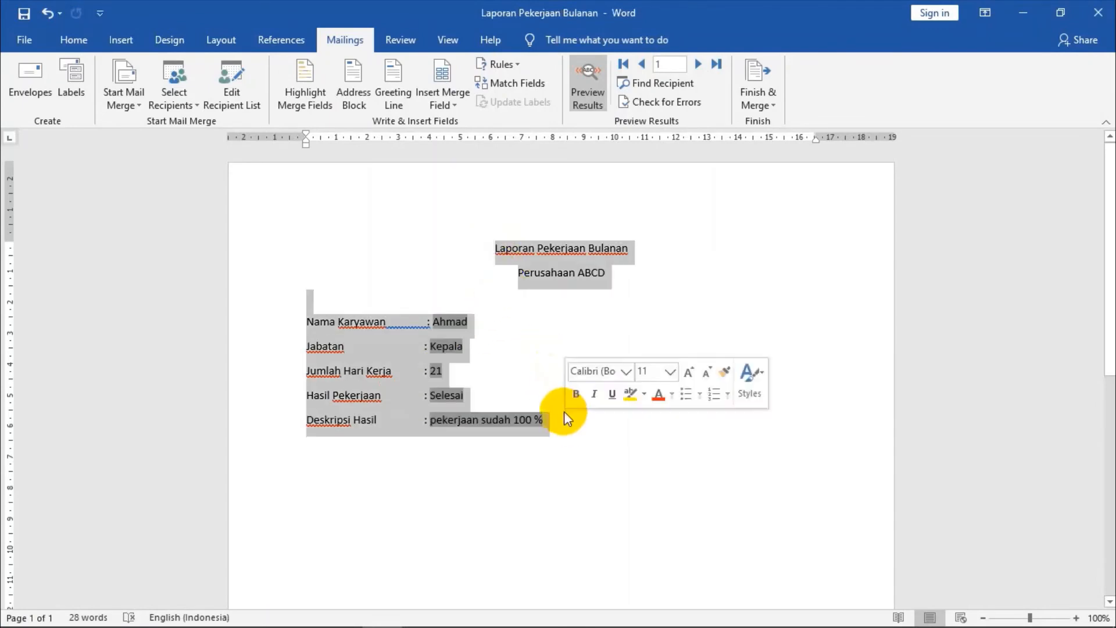
click(653, 294)
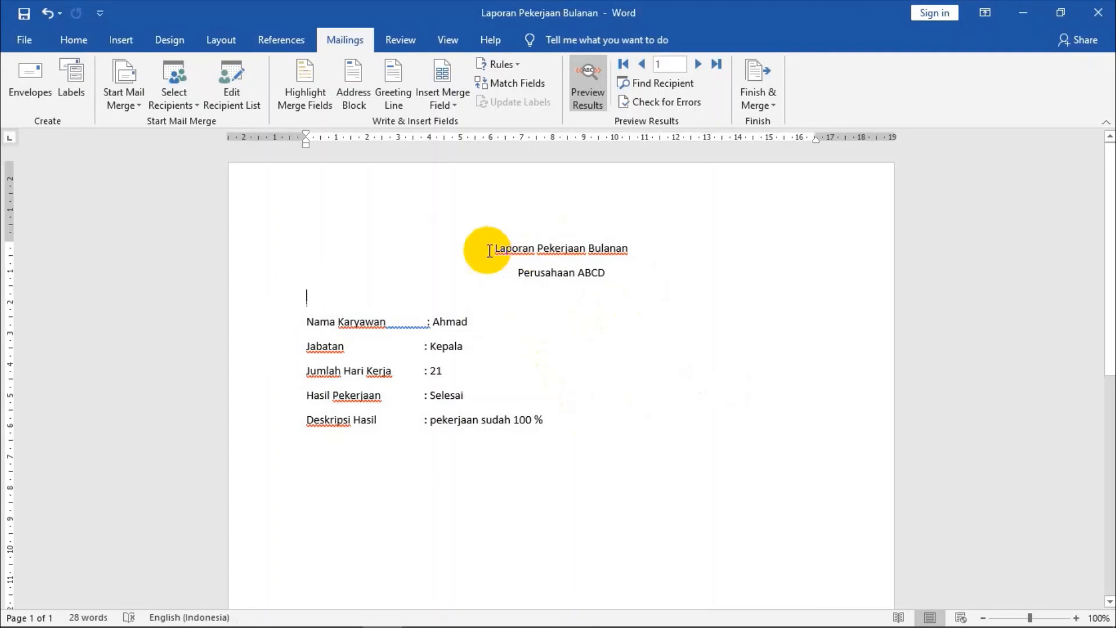
drag(490, 250, 536, 327)
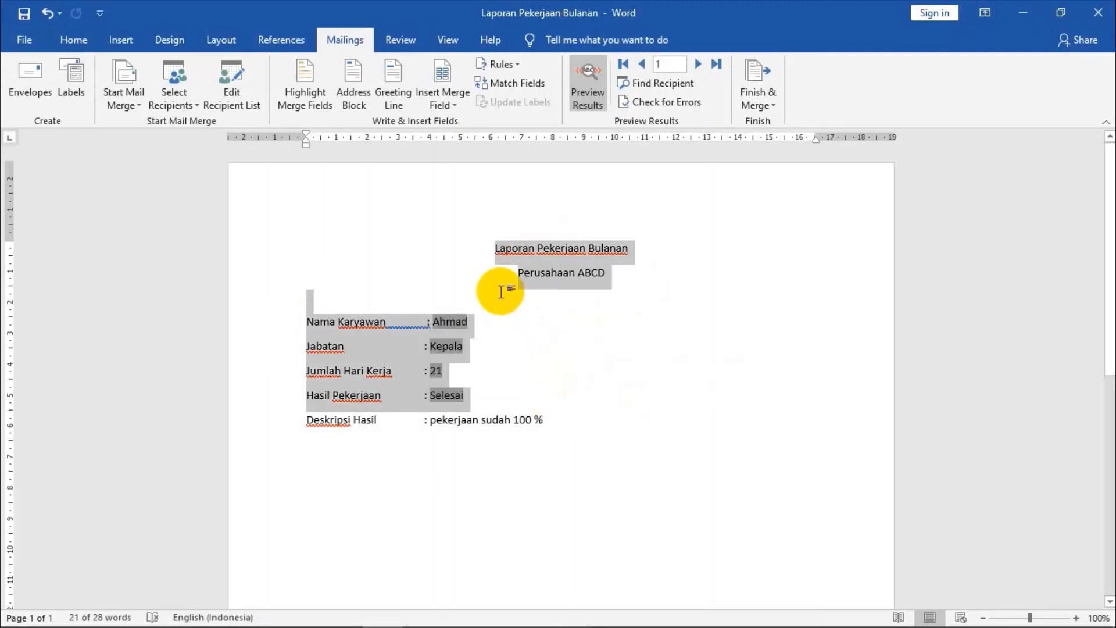
click(501, 291)
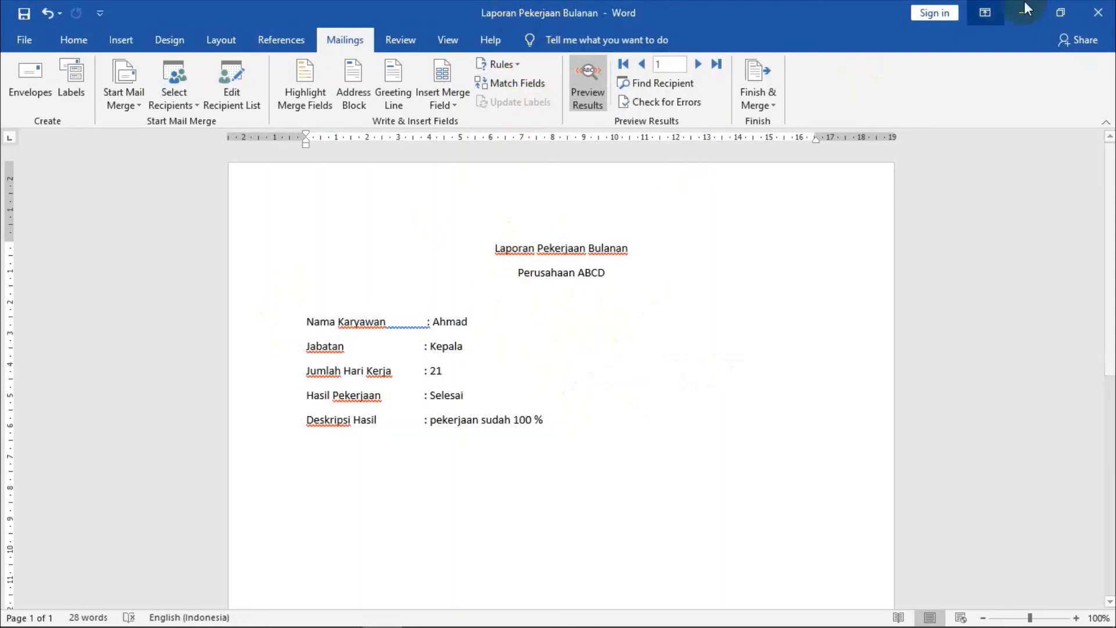
Close Word and open the Documents folder in File Explorer
click(1097, 10)
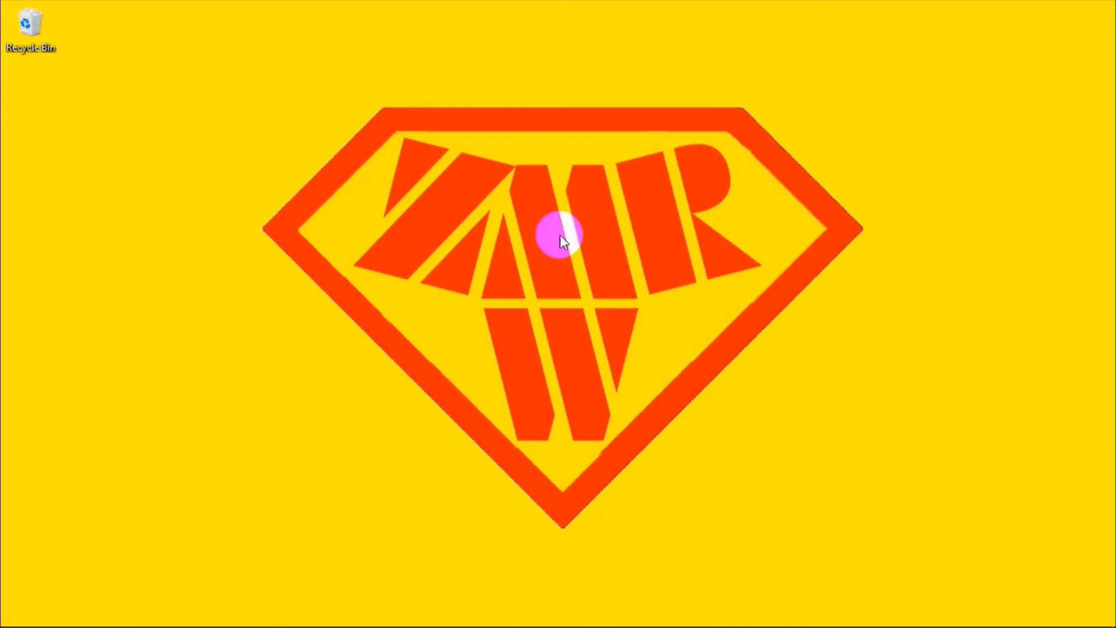
mouse_move(195, 599)
click(101, 610)
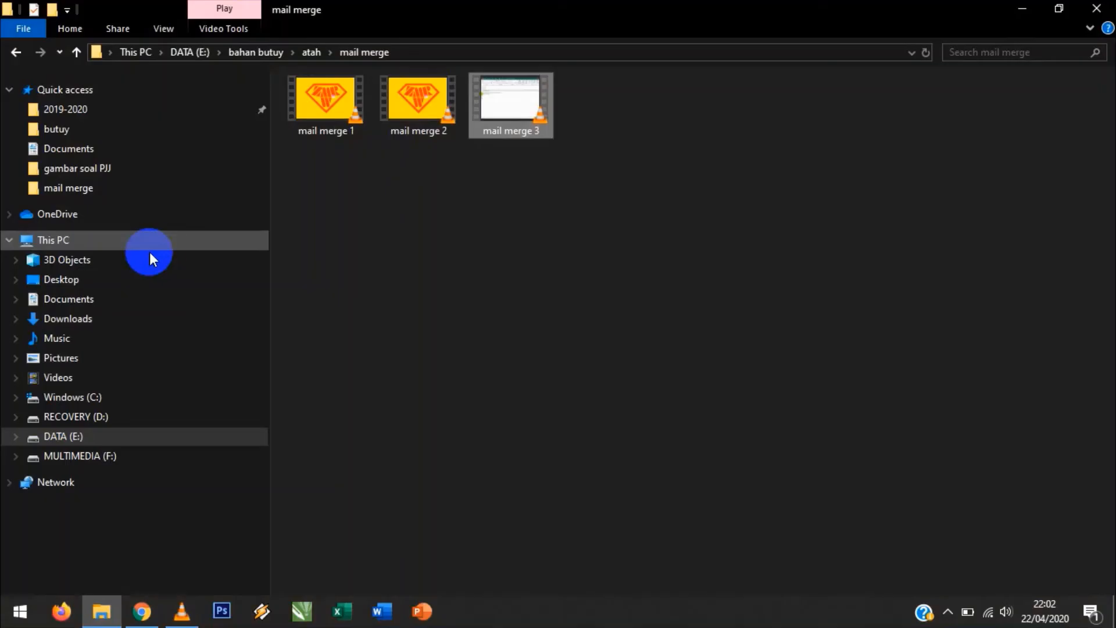
click(82, 298)
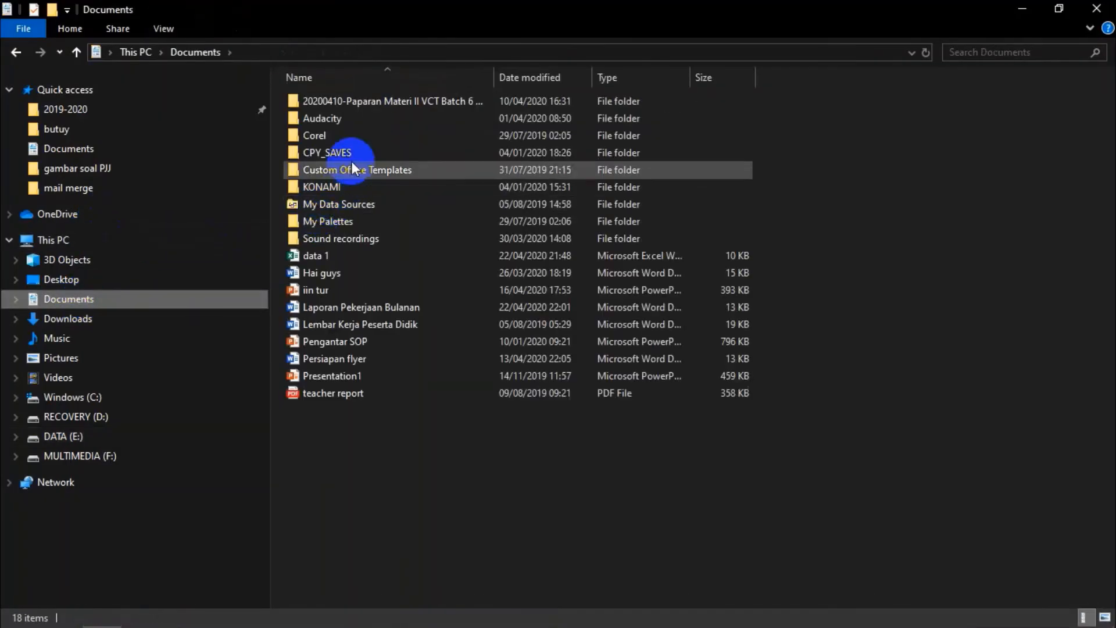
Select the 'data 1' workbook together with the 'Laporan Pekerjaan Bulanan' report
click(324, 255)
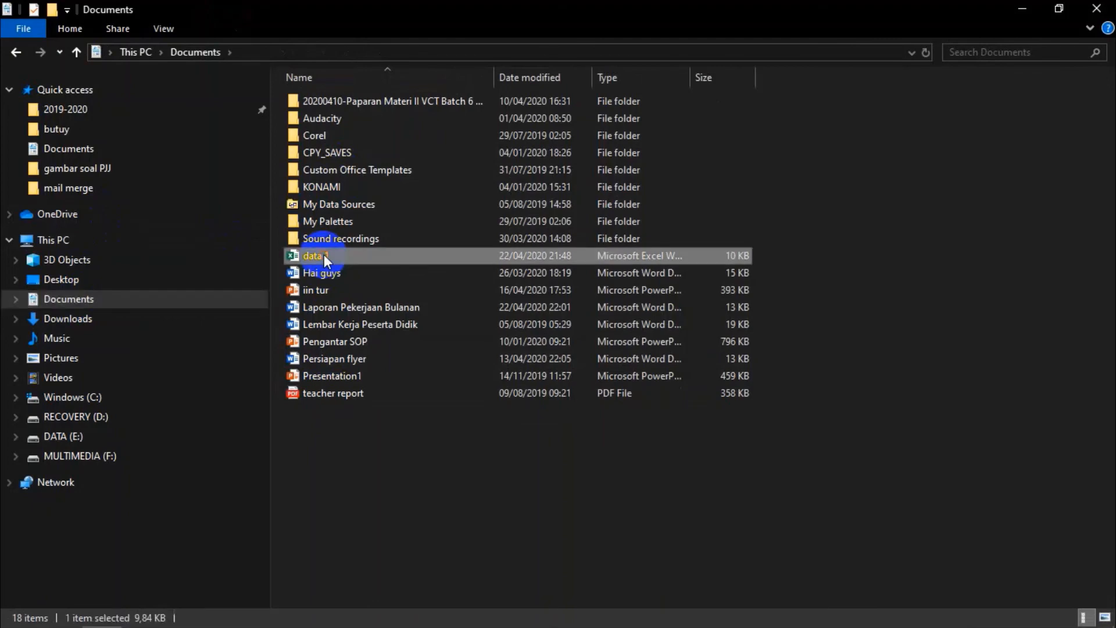
ctrl+click(343, 312)
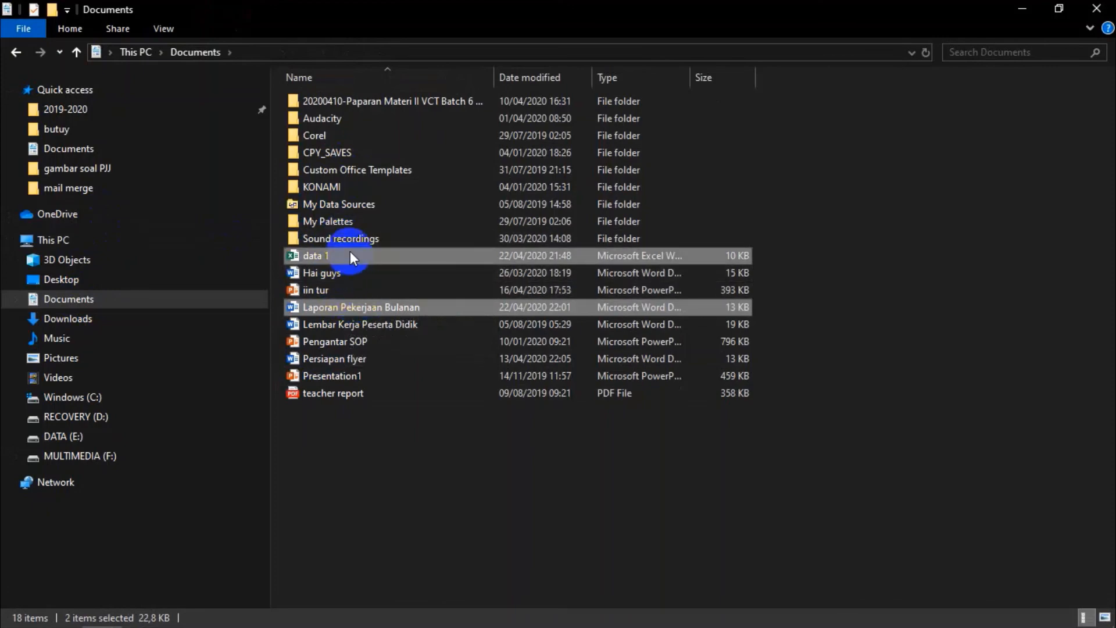
click(345, 304)
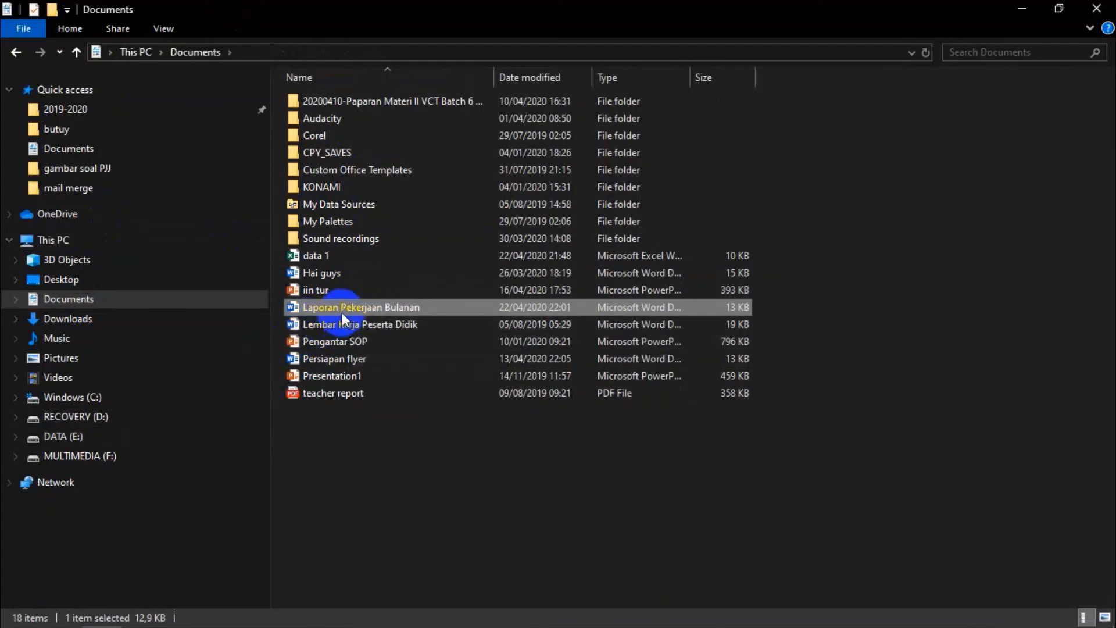
click(325, 259)
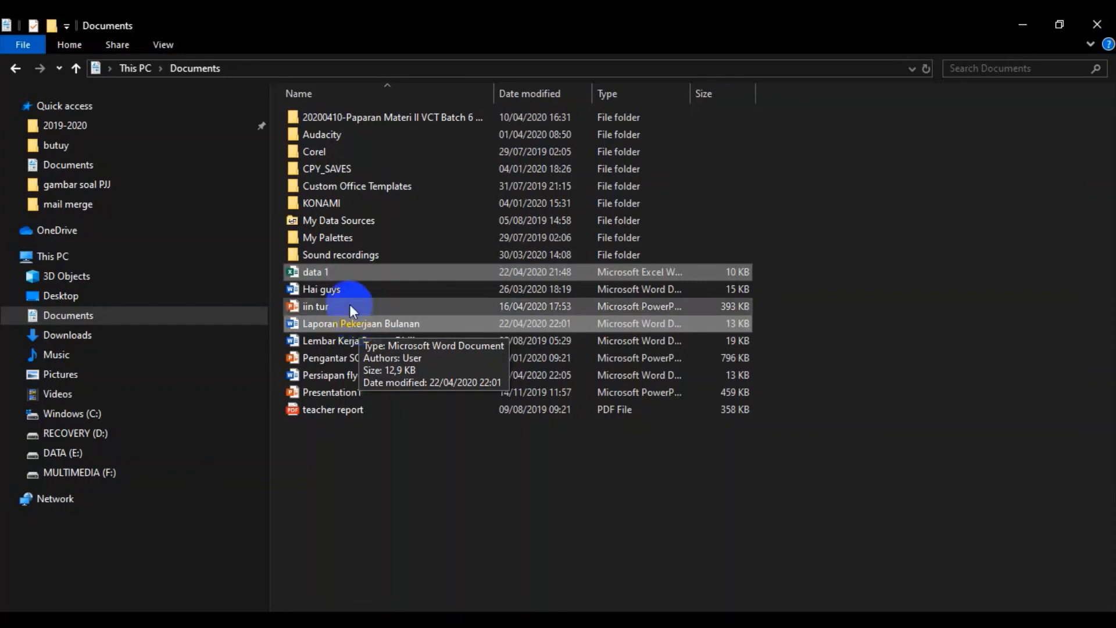
click(330, 319)
ctrl+click(323, 271)
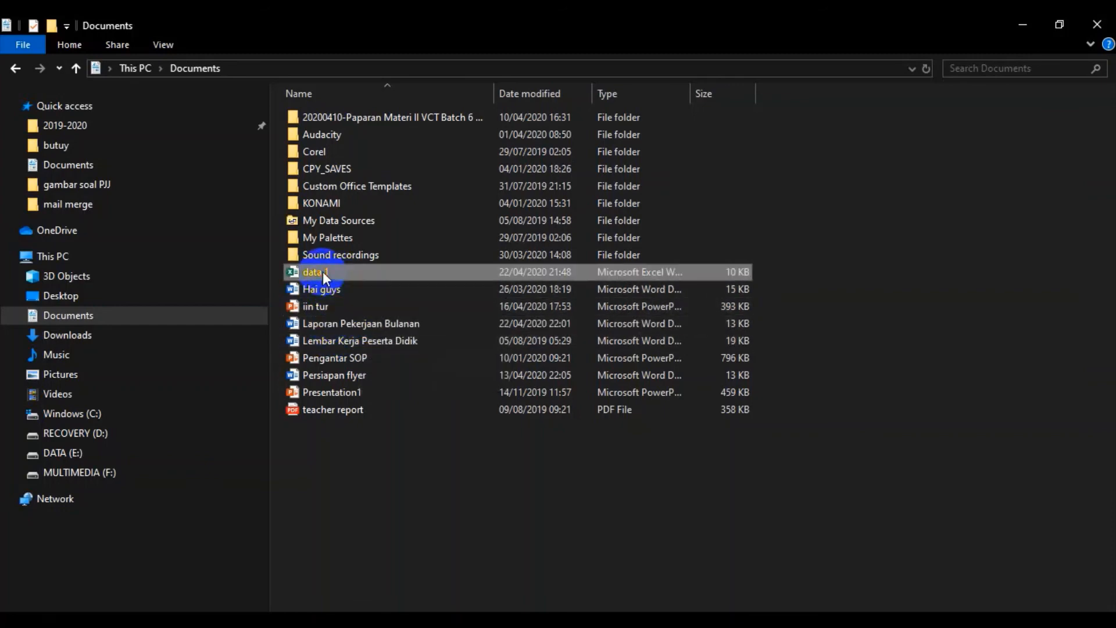